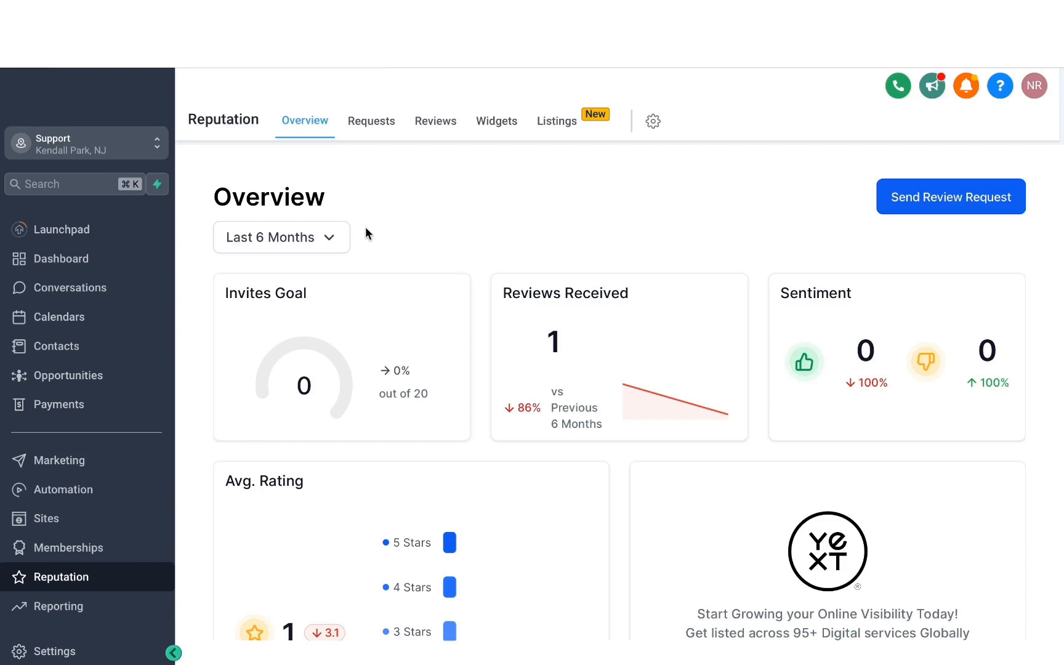
- Sign in with a Google account from the Integrations settings and grant Lead Connector the requested access
click(56, 652)
scroll(43, 408, down, 5)
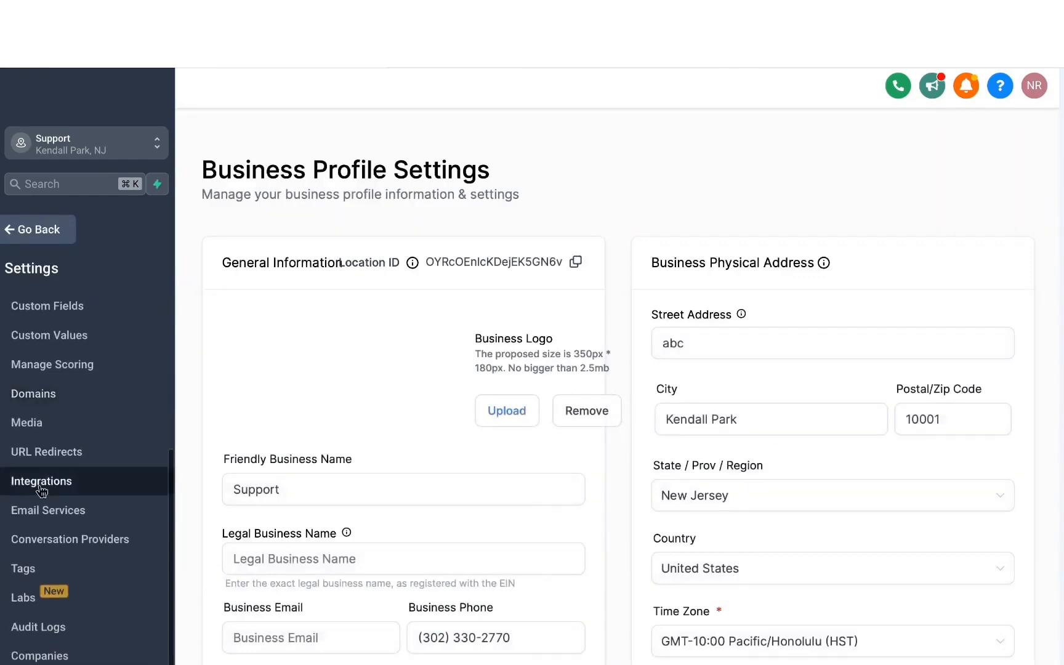
click(41, 486)
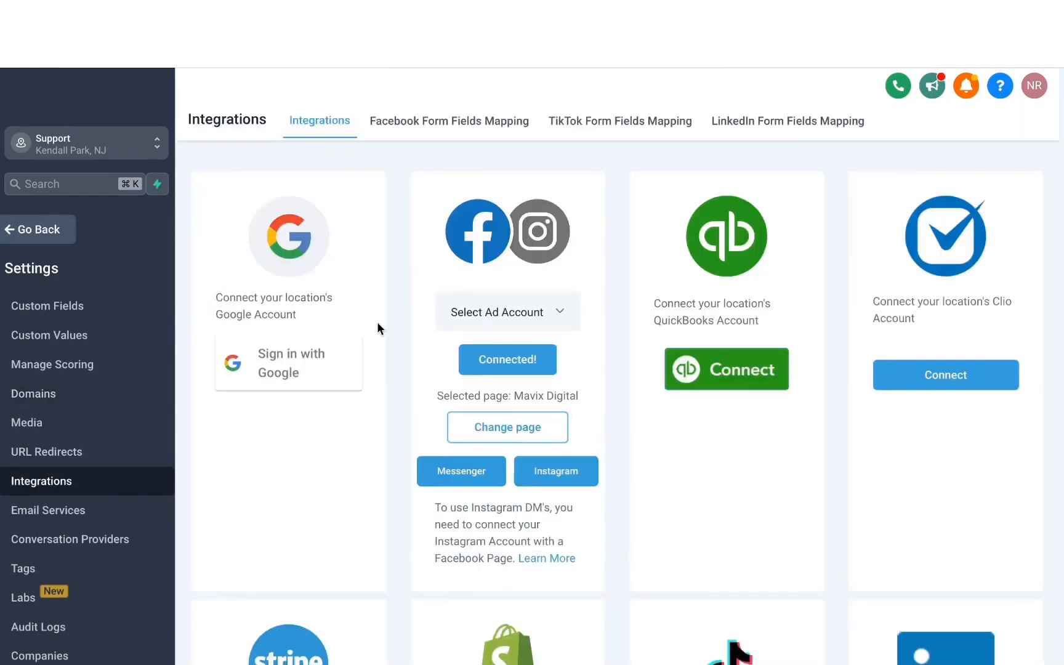
click(273, 365)
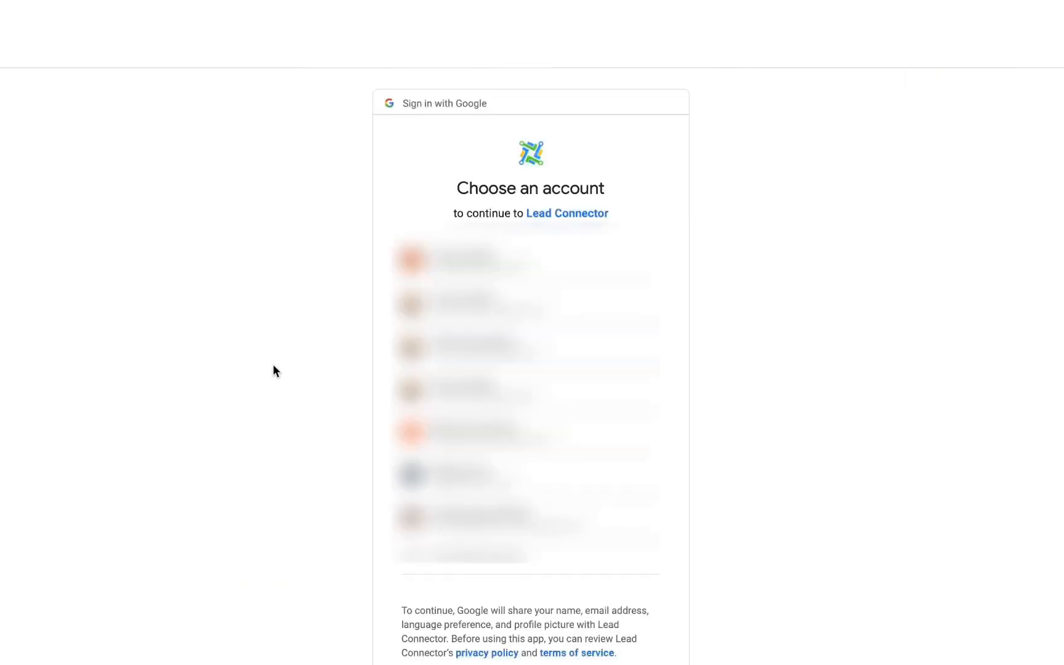
click(459, 276)
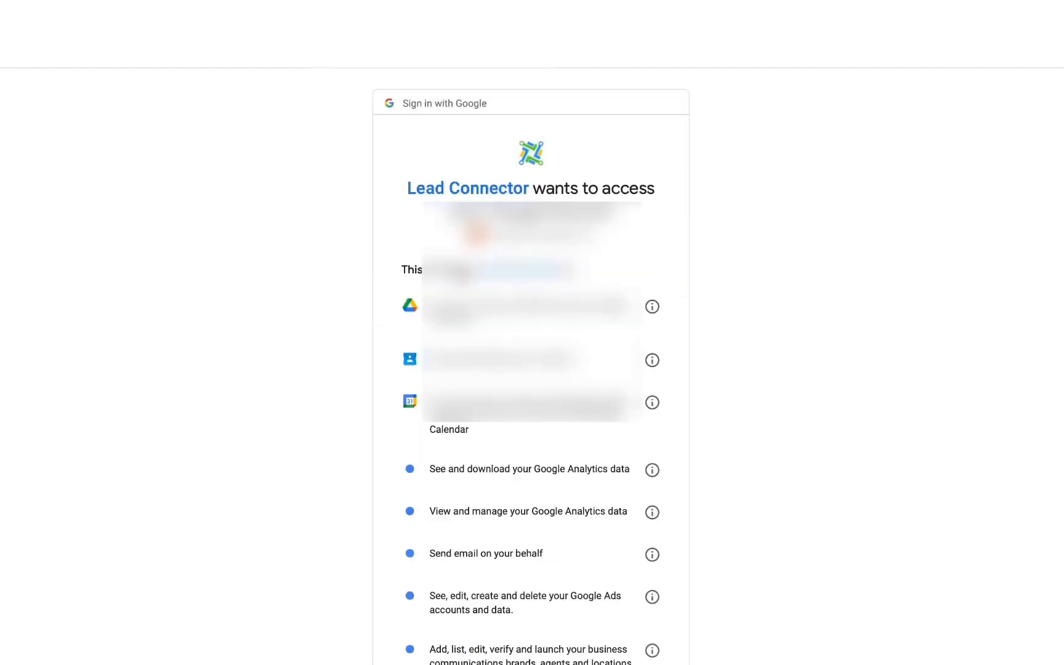
scroll(610, 492, down, 10)
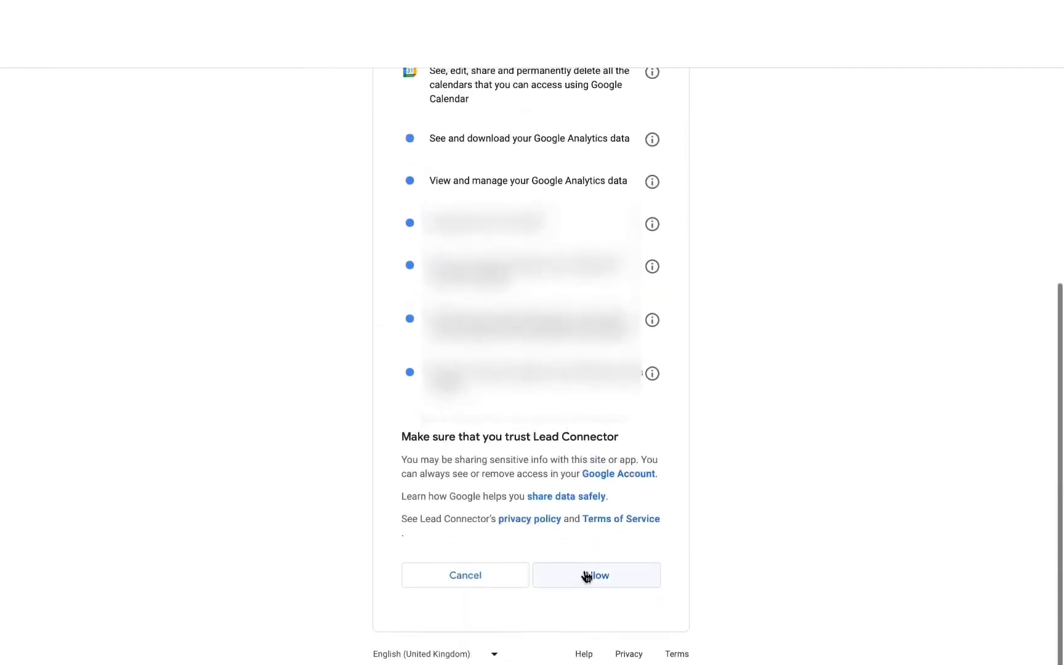
click(588, 574)
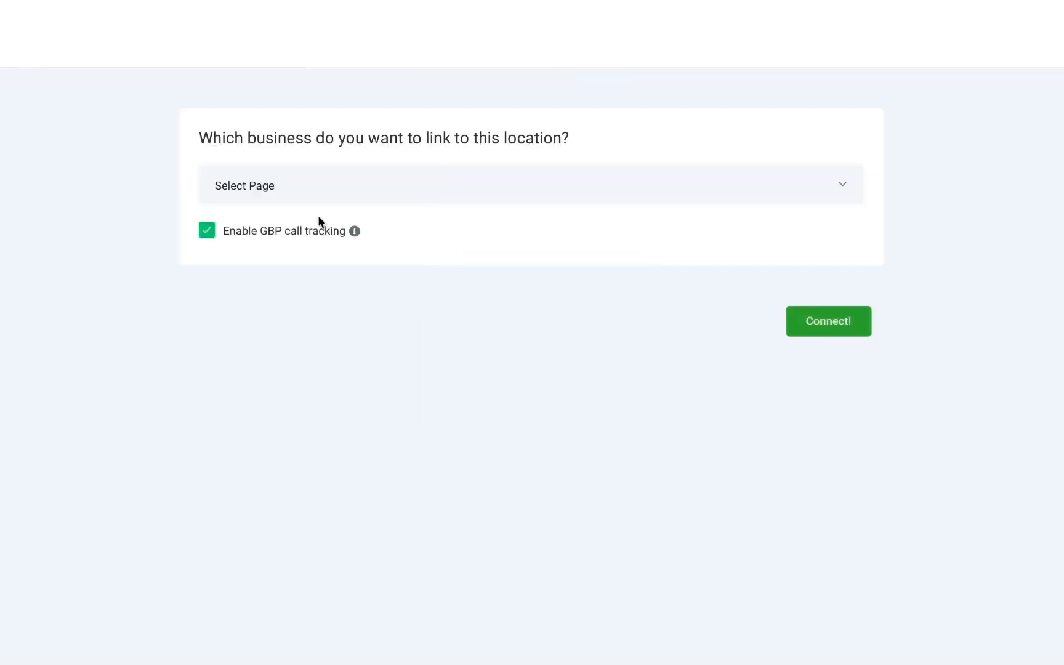
- Link the American Hair Co. business page to this location with GBP call tracking disabled
click(299, 190)
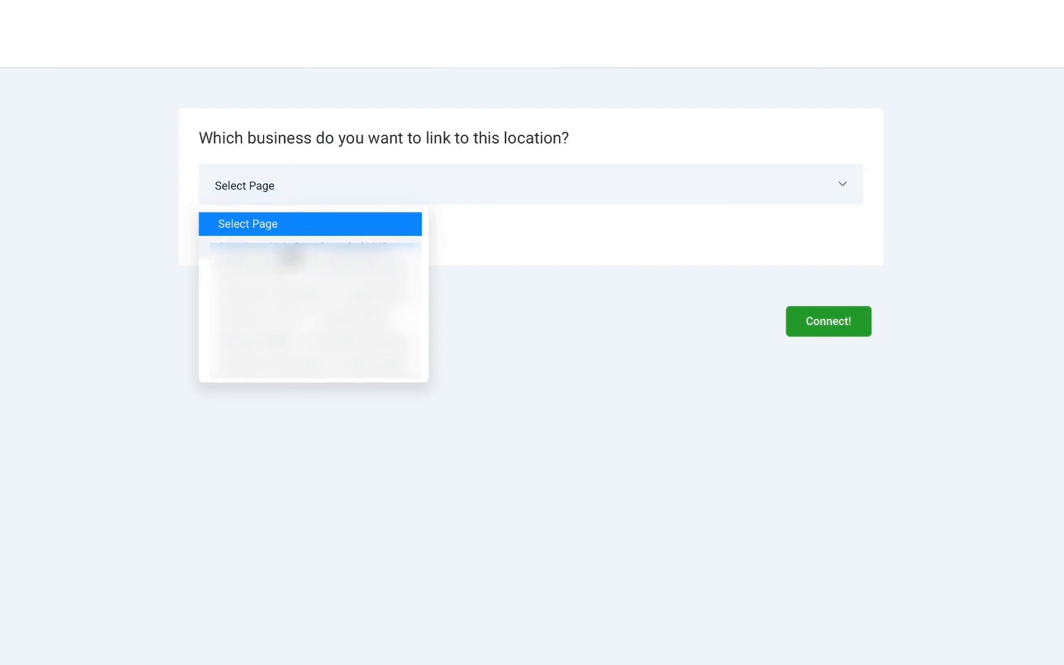
click(289, 250)
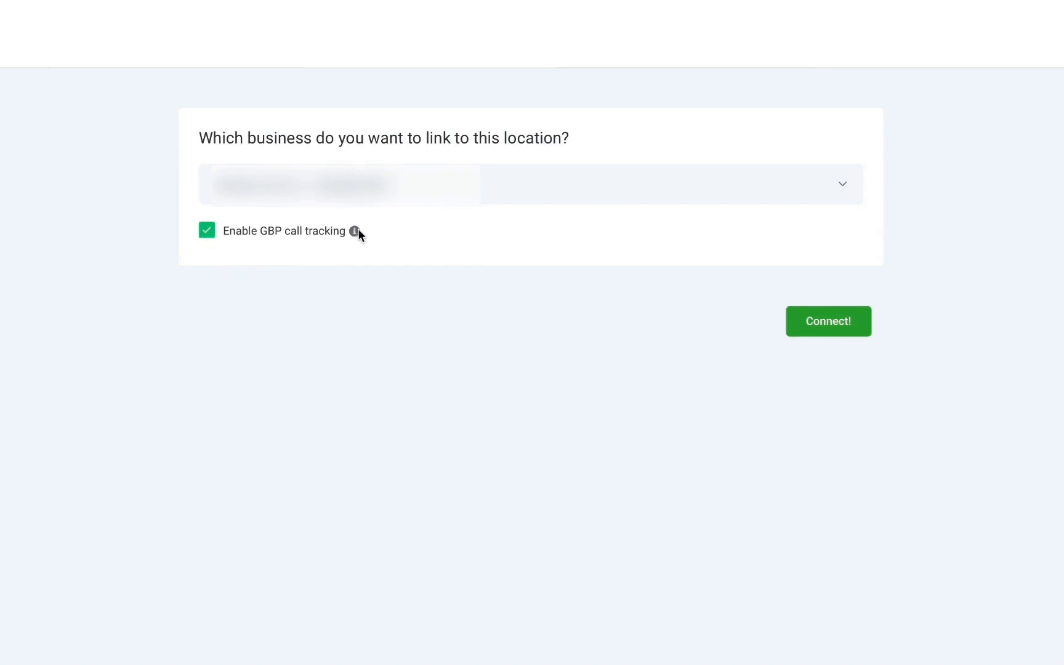
mouse_move(355, 233)
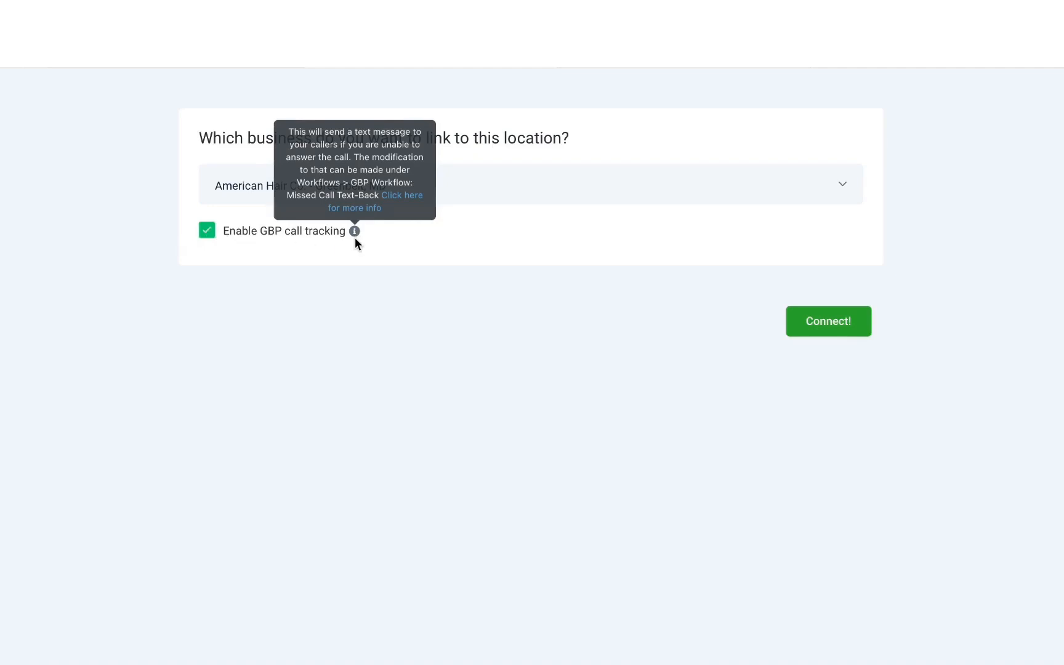
click(210, 234)
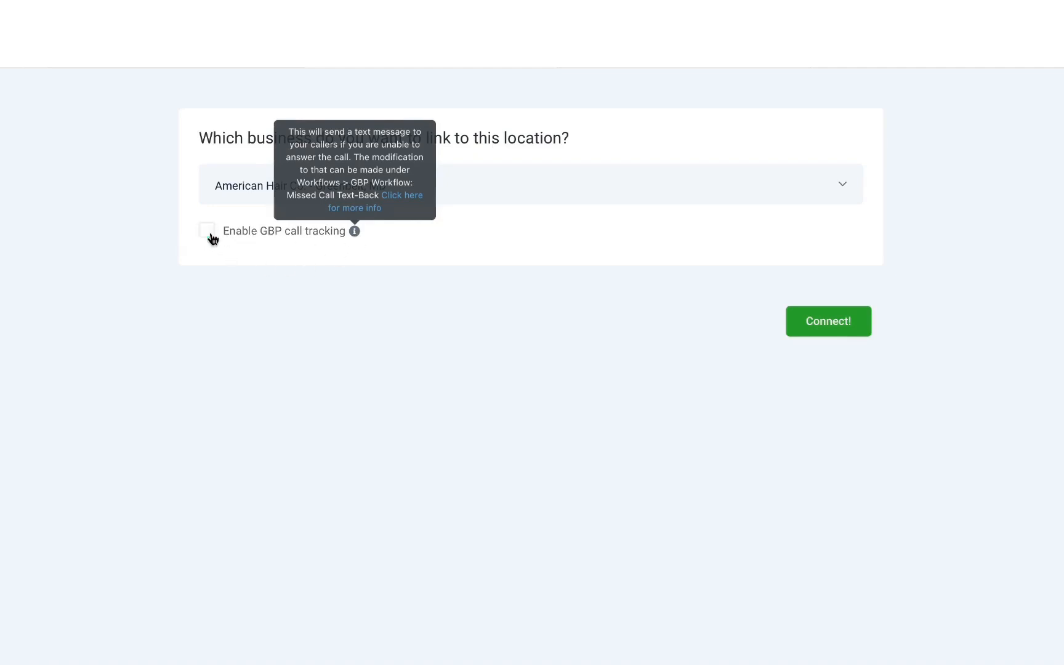
click(819, 320)
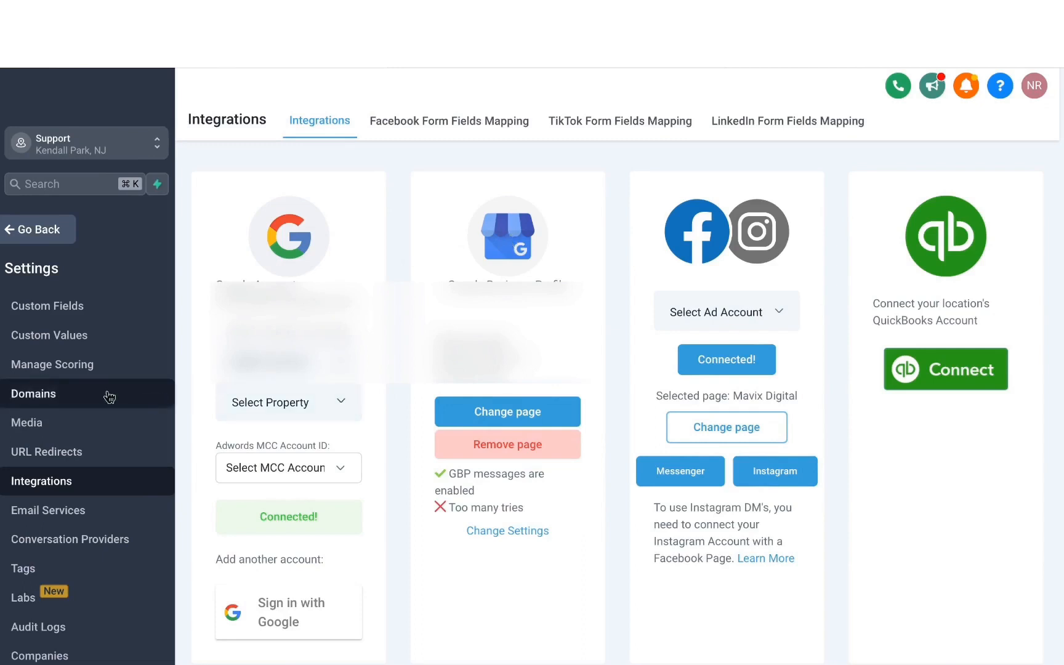
- Open the Reputation Management settings, and copy the business's review link from its Google Business Profile
scroll(109, 397, up, 3)
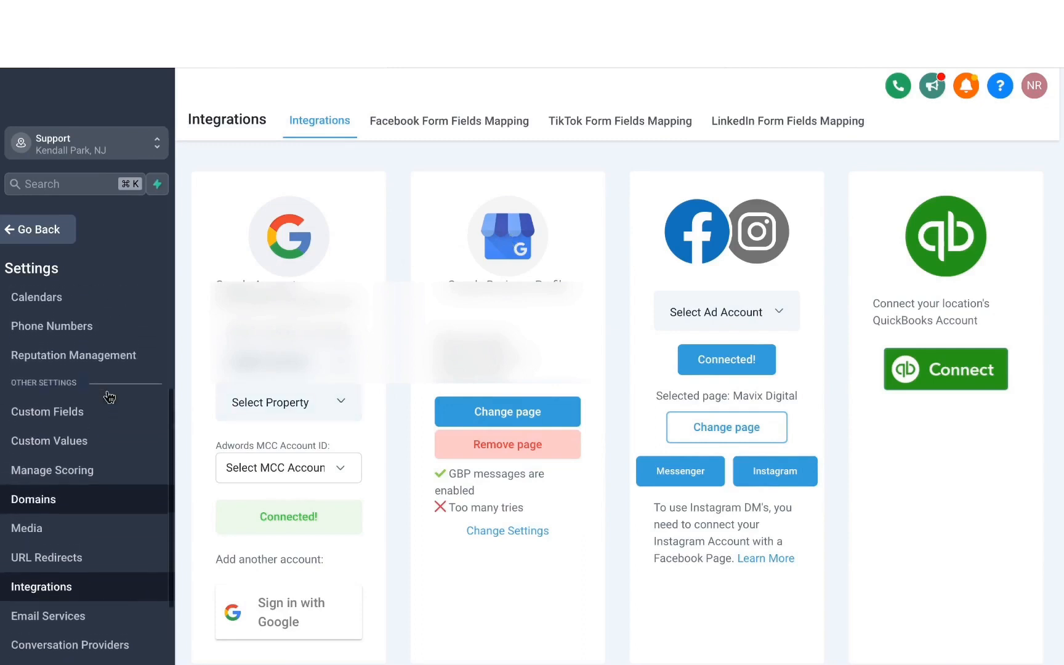
click(60, 369)
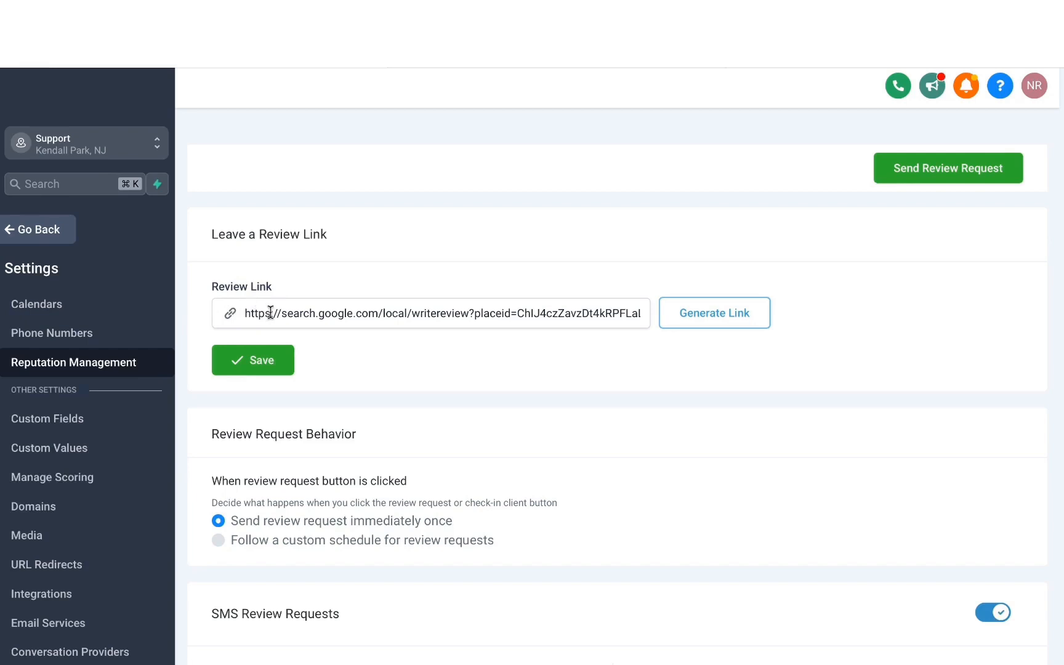
triple_click(328, 314)
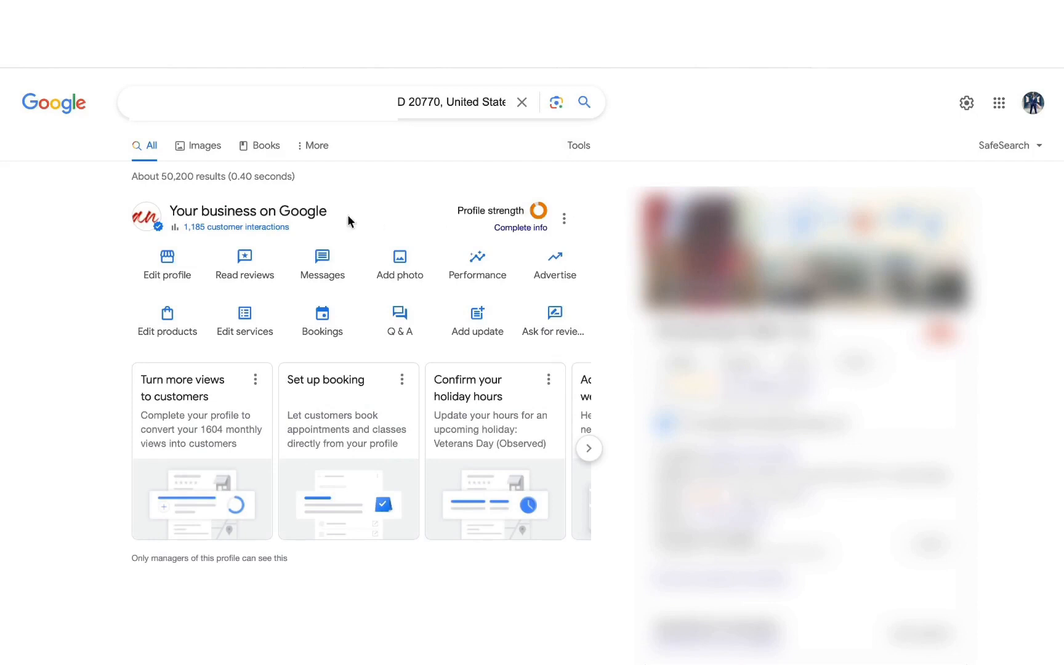
click(554, 314)
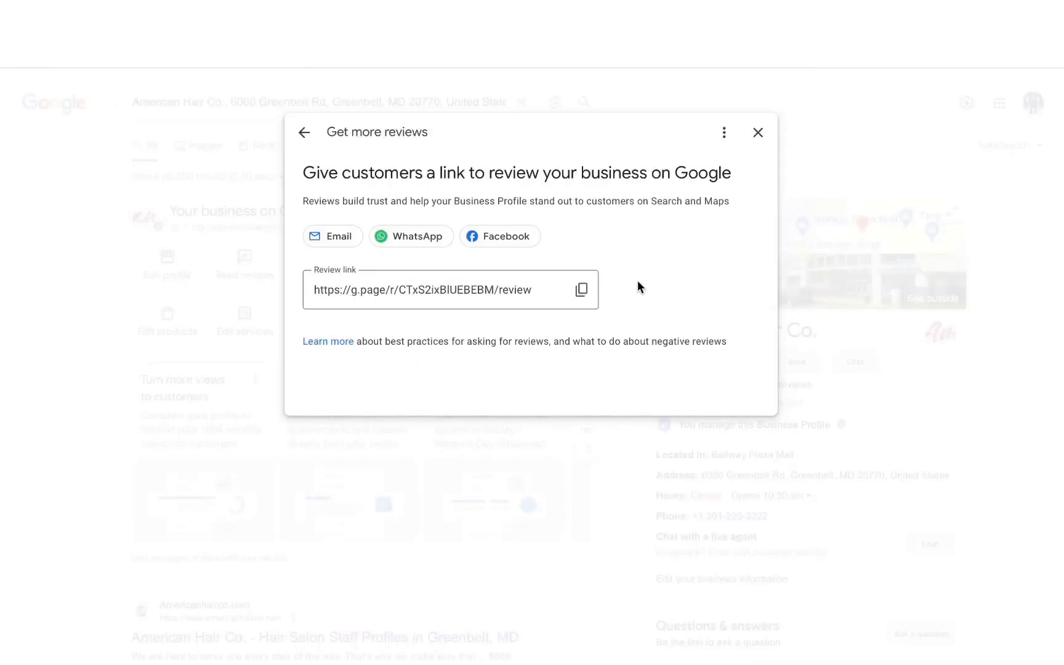
click(582, 290)
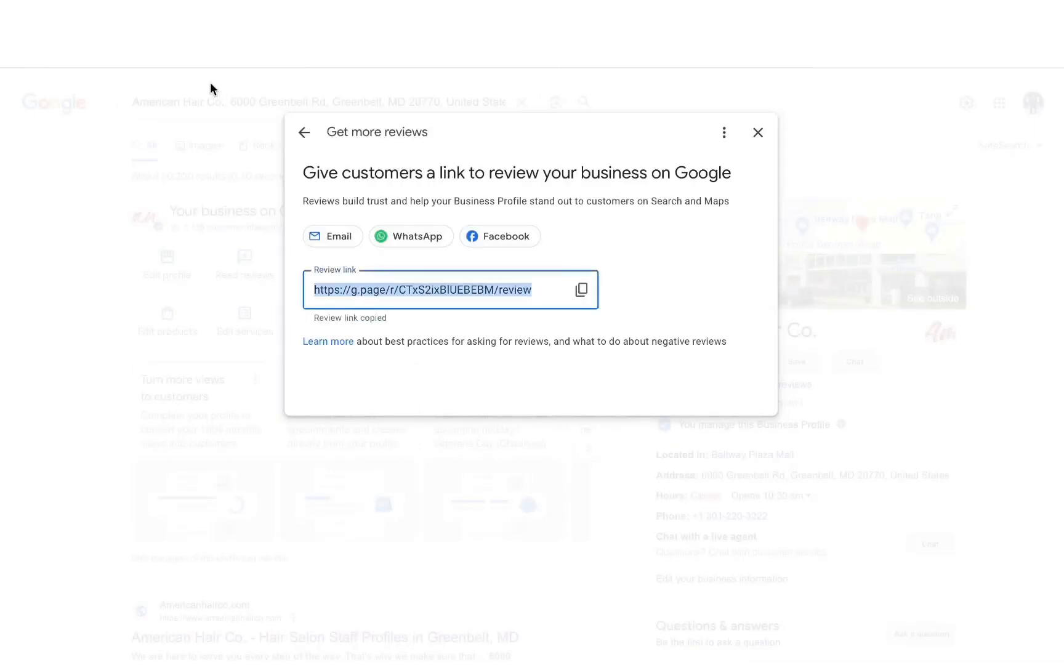
click(198, 70)
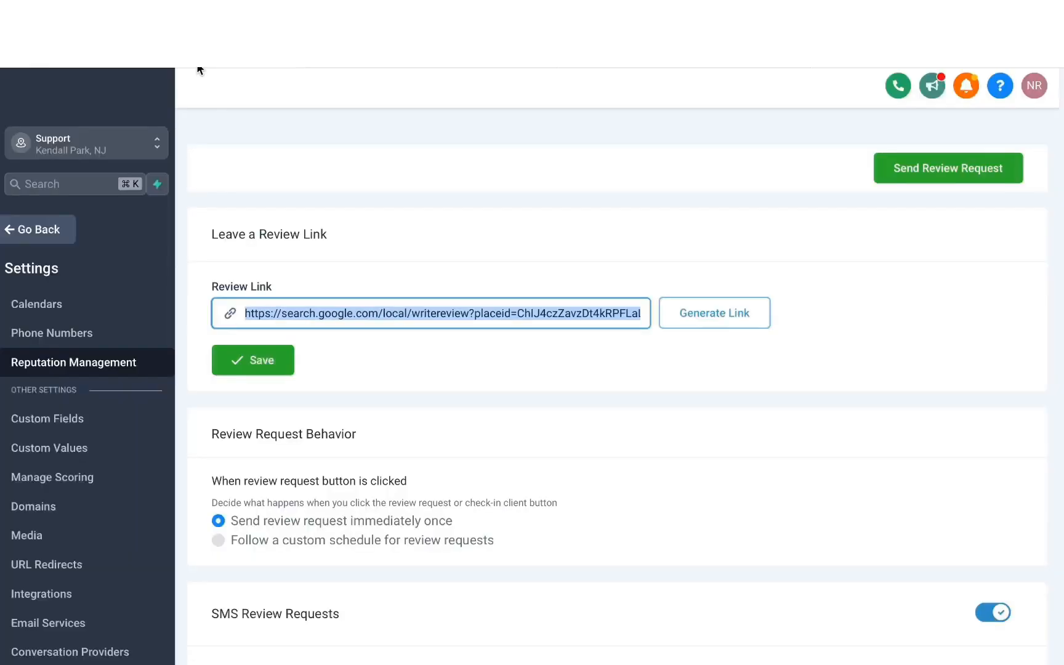
click(458, 303)
key(super+a)
key(super+v)
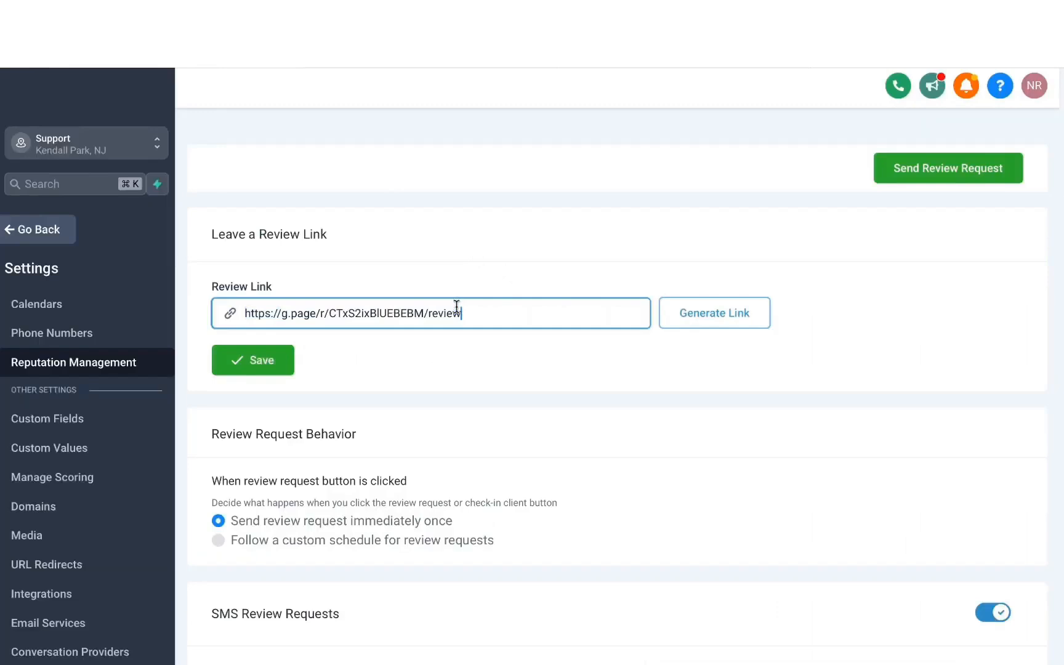
click(255, 363)
triple_click(388, 299)
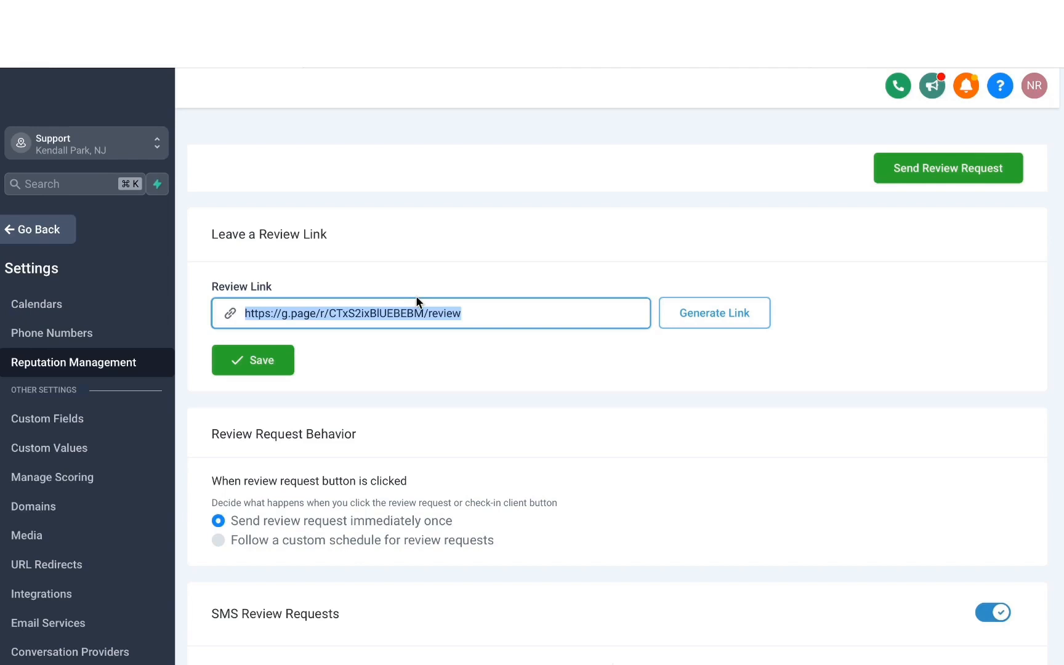
click(893, 68)
- Set the review request behavior to follow a custom schedule
scroll(367, 420, down, 3)
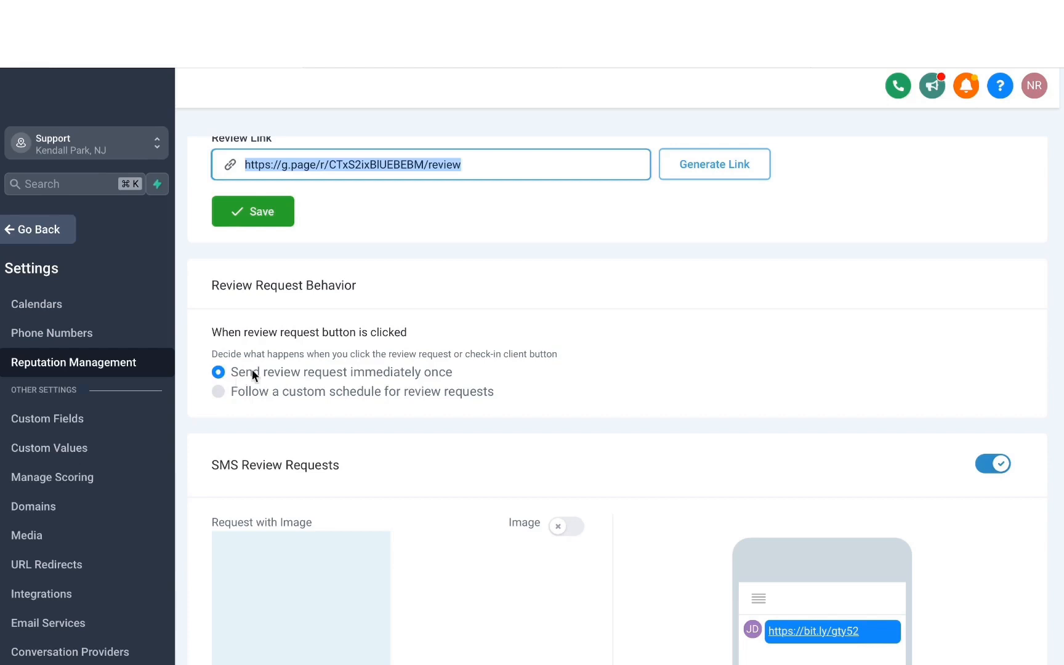
scroll(252, 373, down, 1)
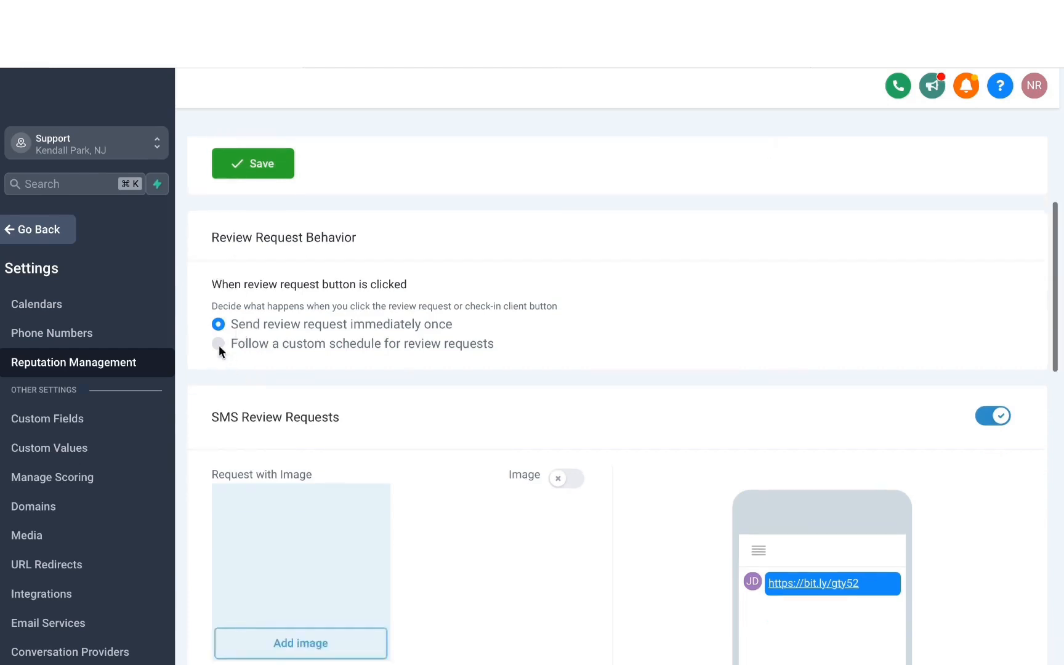
click(219, 344)
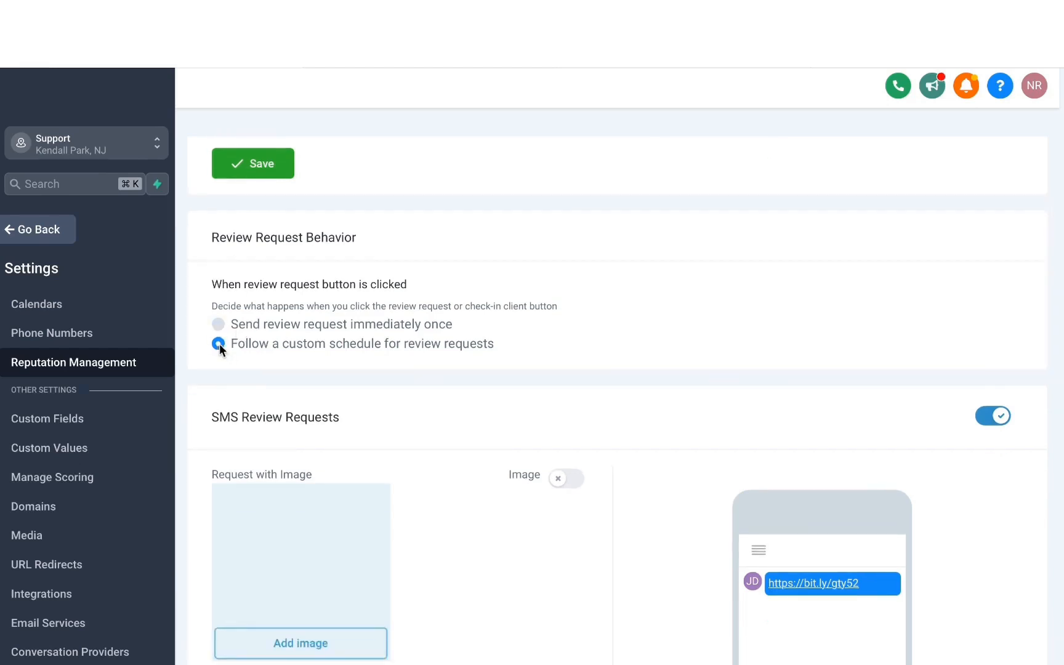
- Examine the available SMS sending delays after check-in and the repeat intervals without changing either setting
scroll(337, 390, down, 15)
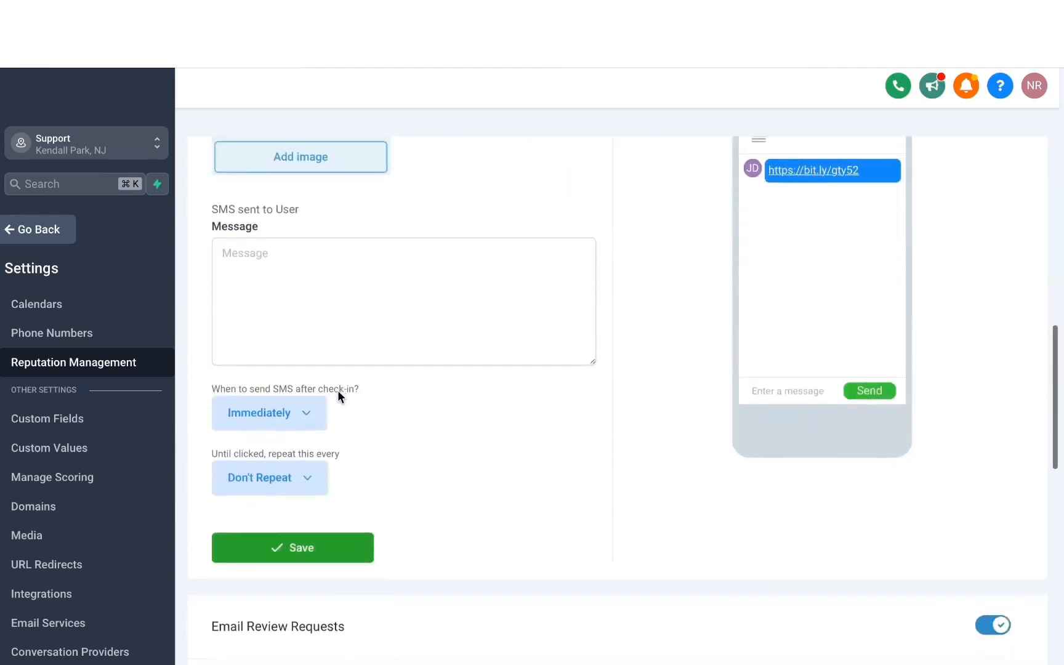
scroll(394, 460, up, 9)
scroll(395, 460, down, 5)
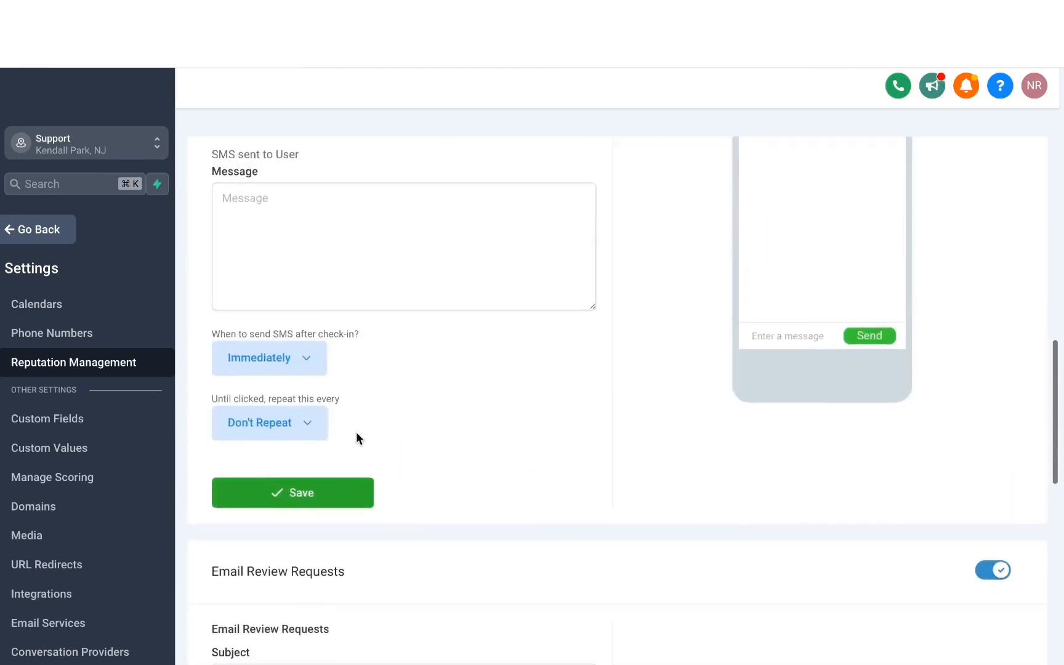
click(264, 364)
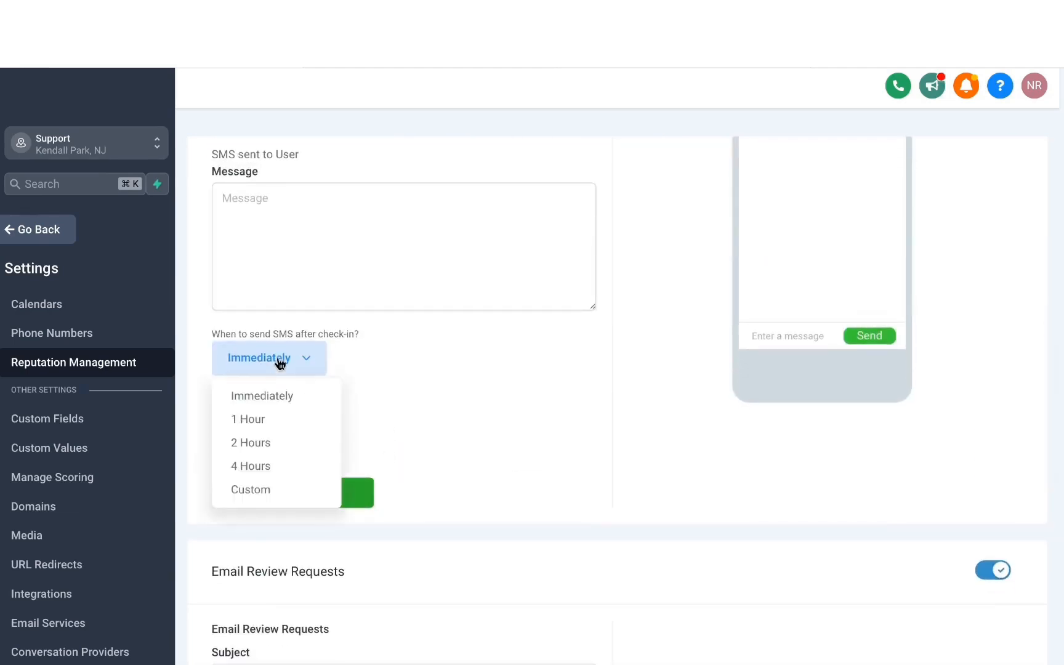
click(359, 425)
click(319, 424)
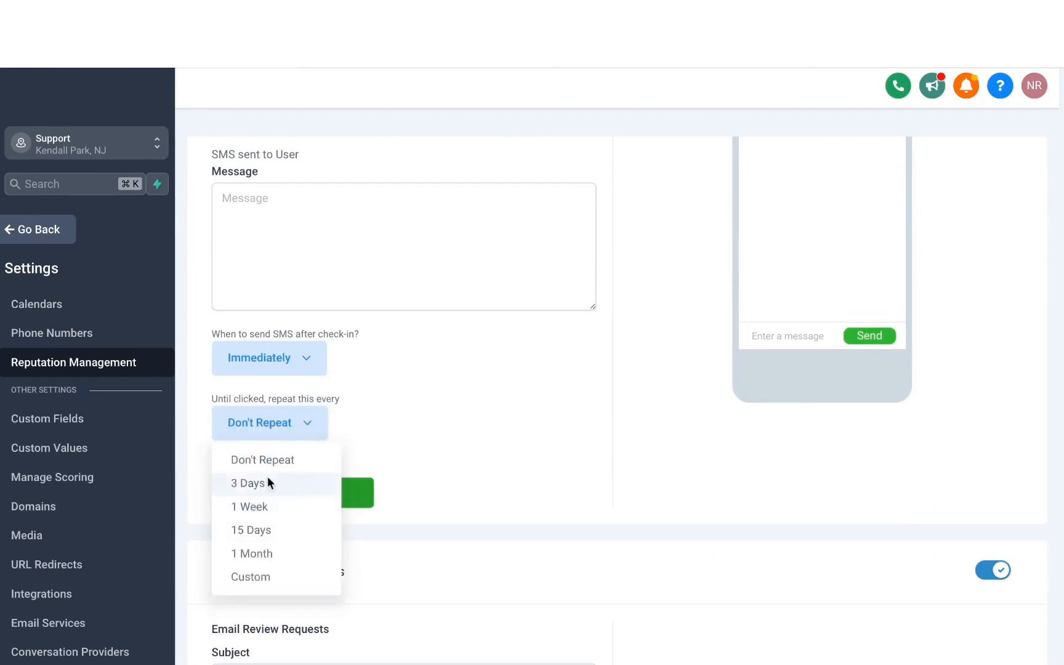
click(360, 444)
- Save the SMS request settings, and return the review request behavior to sending the request immediately once
scroll(366, 407, down, 10)
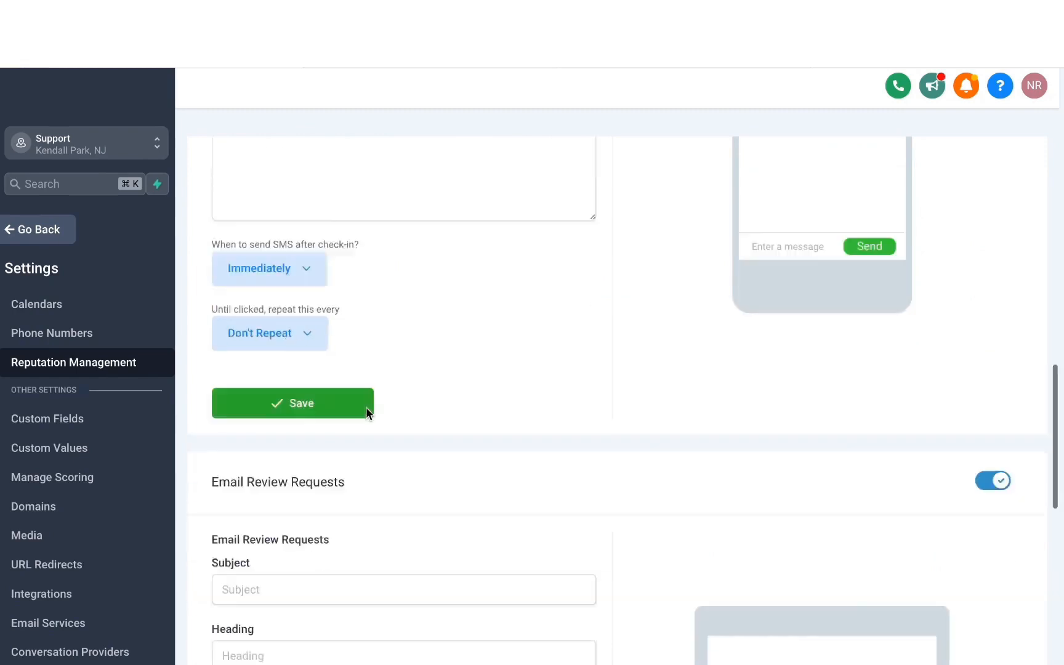
click(294, 397)
scroll(296, 410, up, 15)
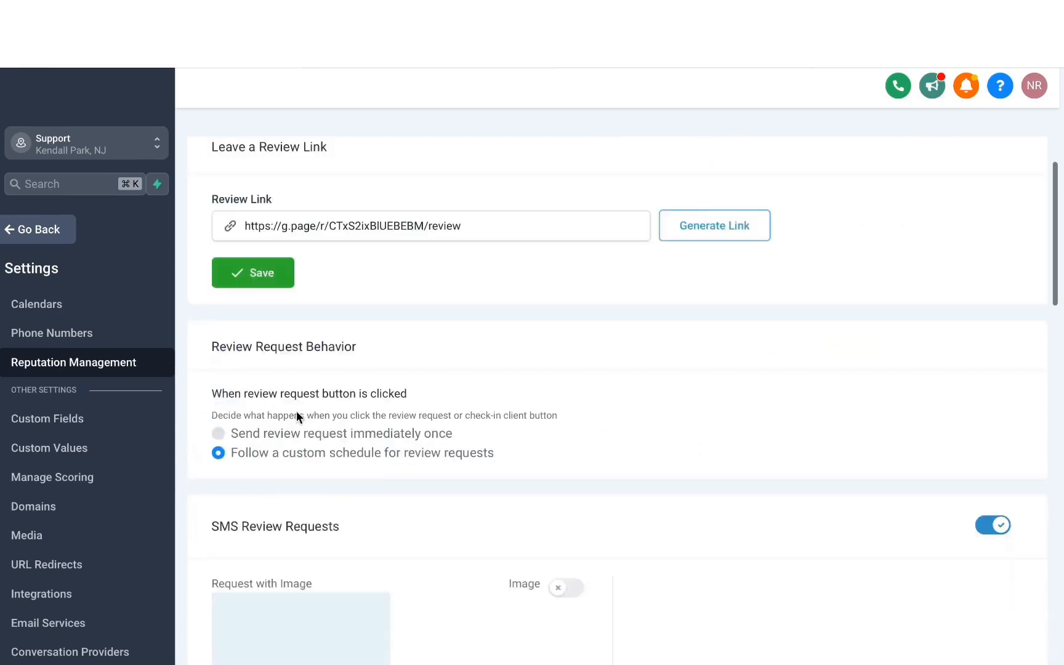
click(218, 434)
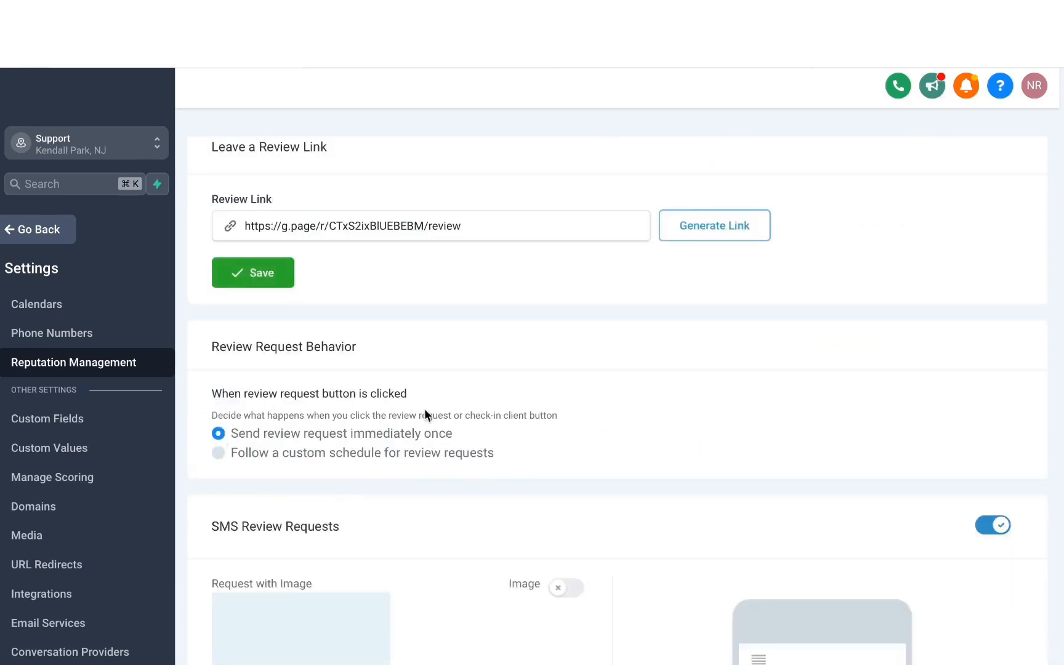
- Turn on the image option for SMS review requests
scroll(425, 412, down, 5)
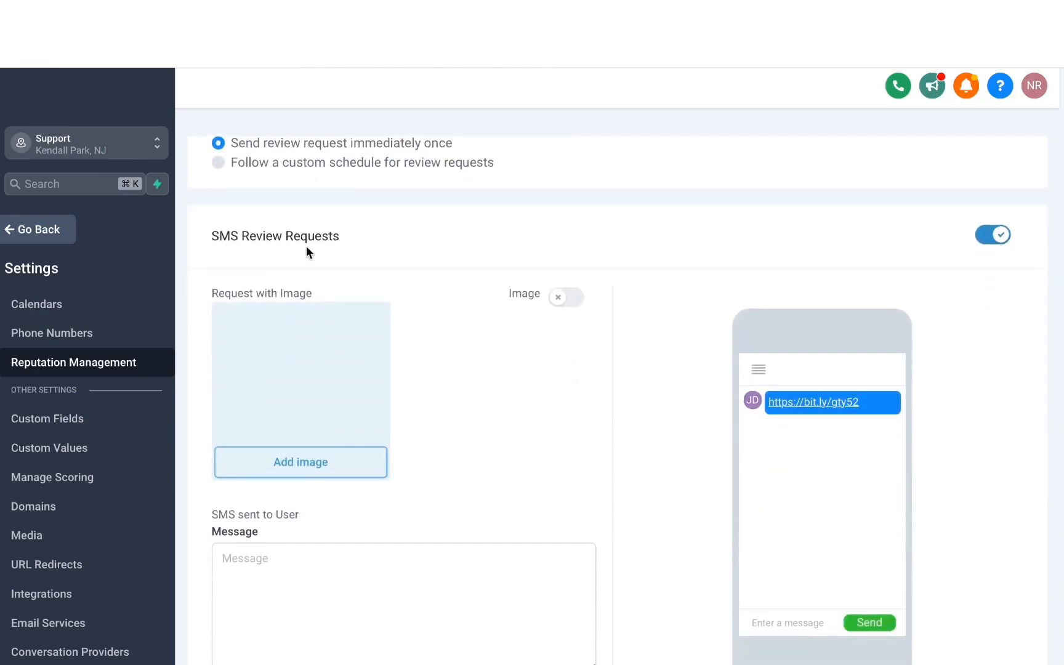
scroll(670, 277, down, 2)
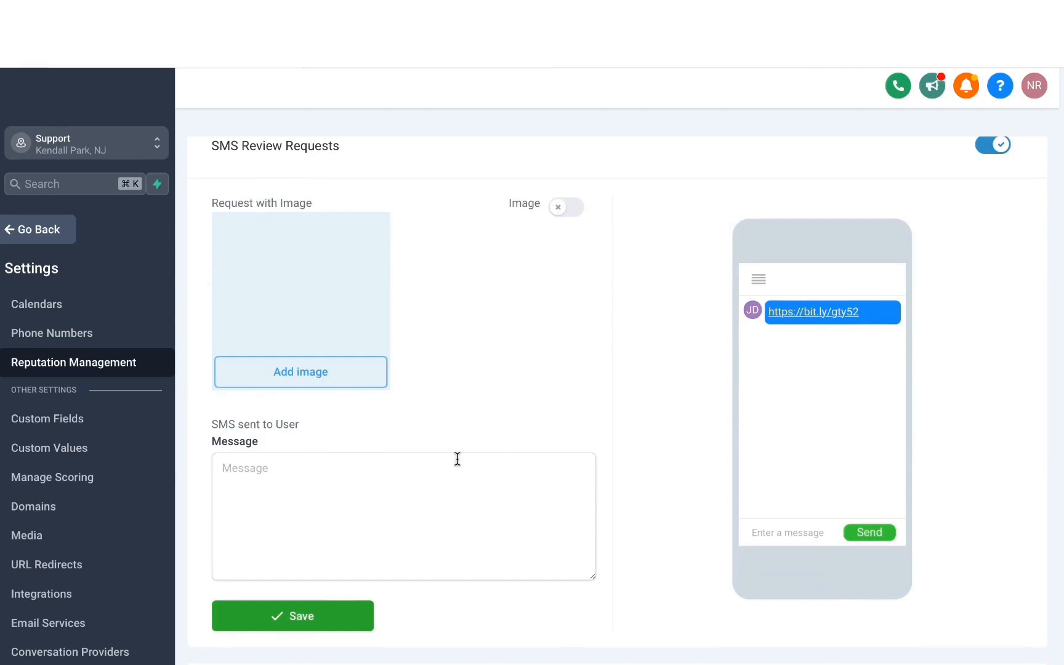
click(572, 216)
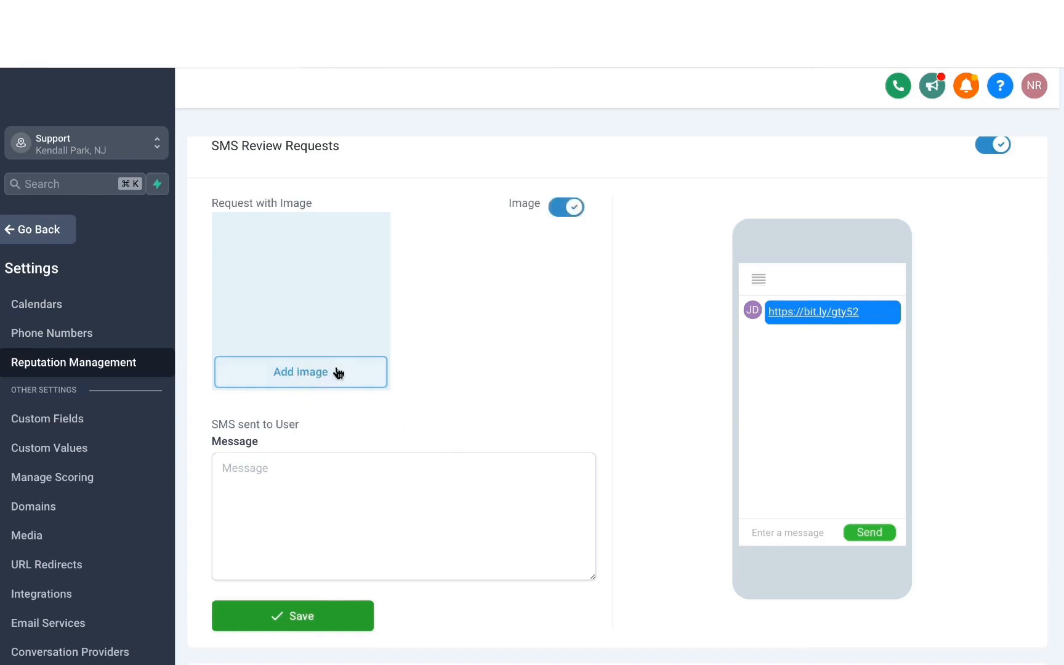
- Write and save an SMS message that greets {{contact.first_name}}, thanks them for their business, asks for a minute of feedback, and signs off "- {{location.name}}"
scroll(336, 438, down, 3)
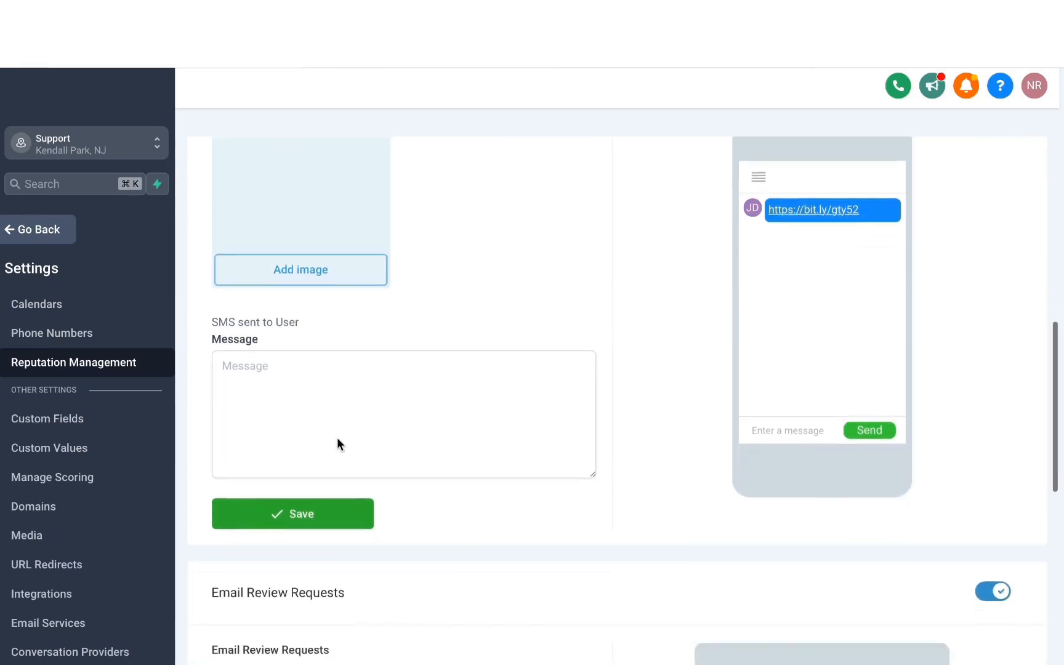
click(271, 373)
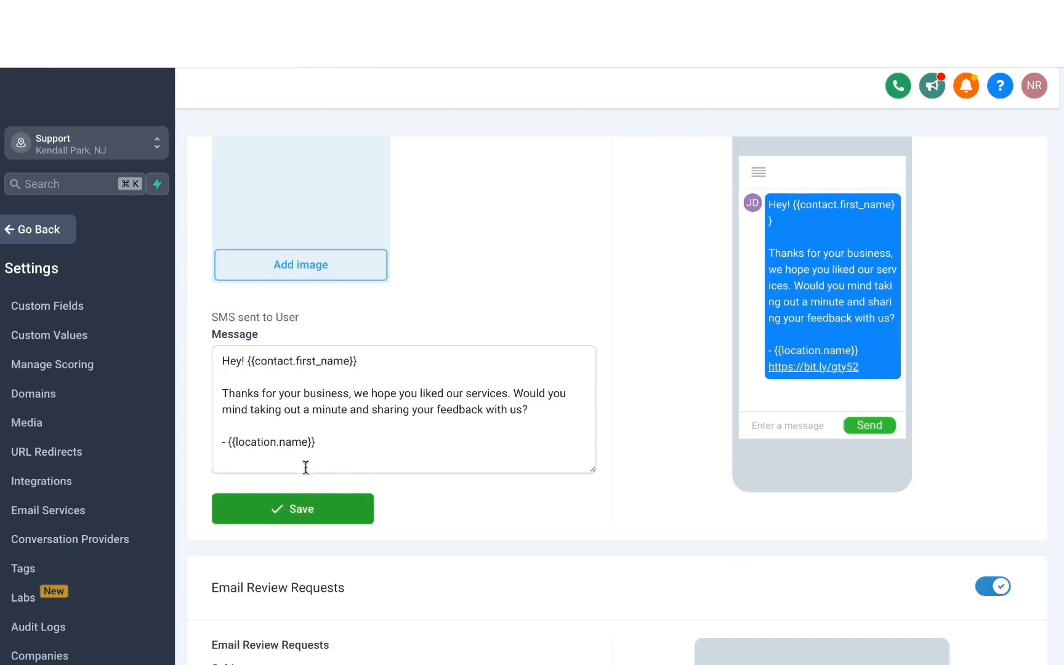
click(303, 512)
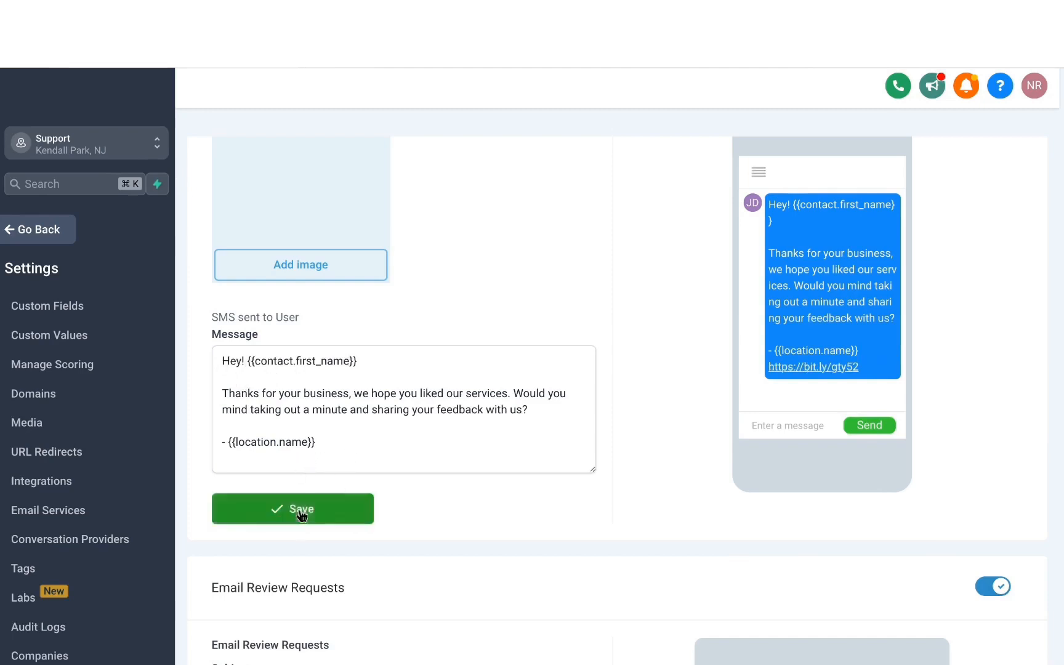
- Preview the email review request down to its 5 Stars button, and save the email review request settings
scroll(339, 285, down, 6)
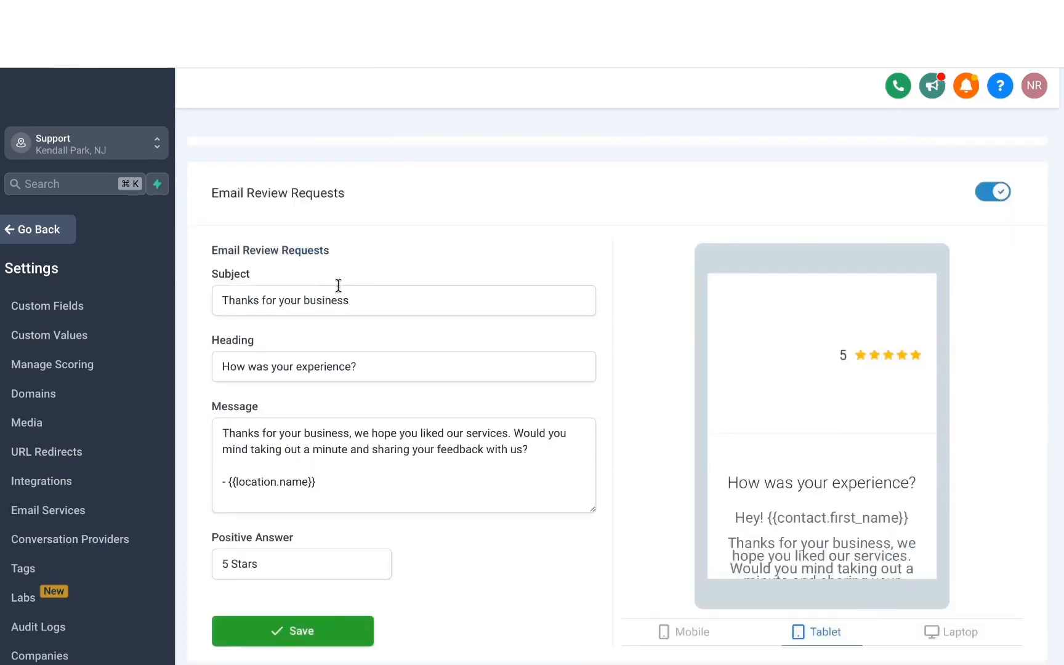
scroll(324, 380, down, 1)
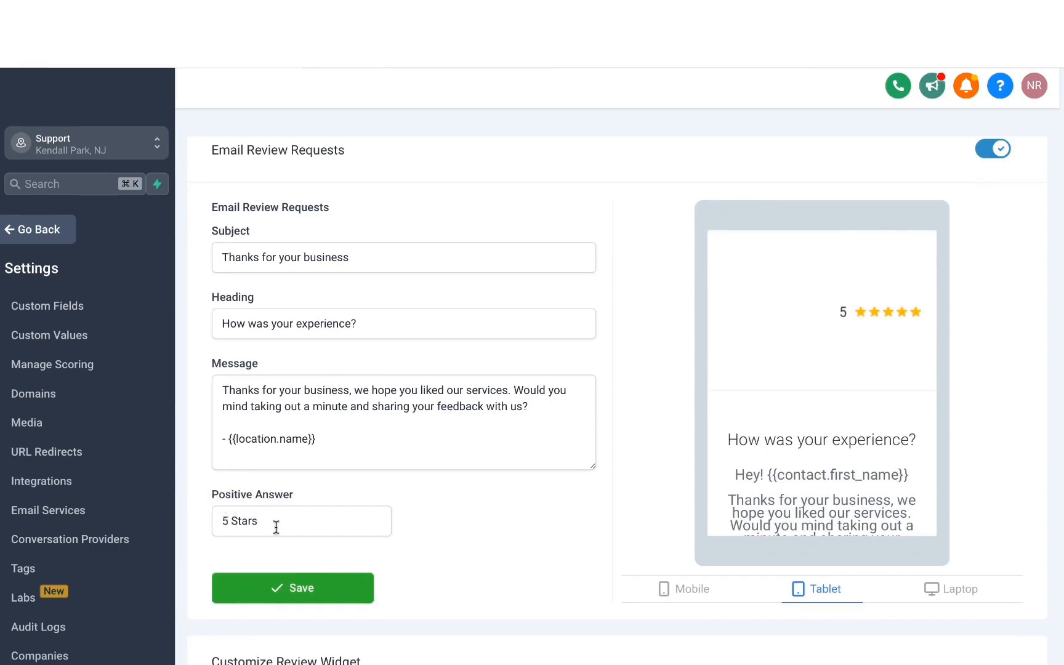
scroll(805, 358, down, 5)
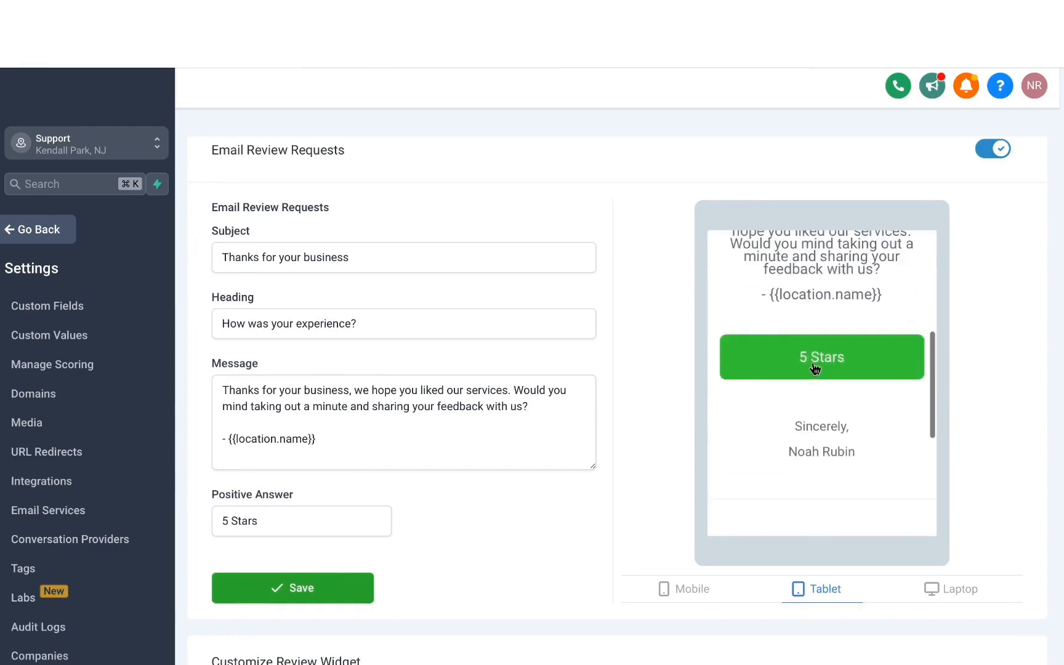
click(816, 369)
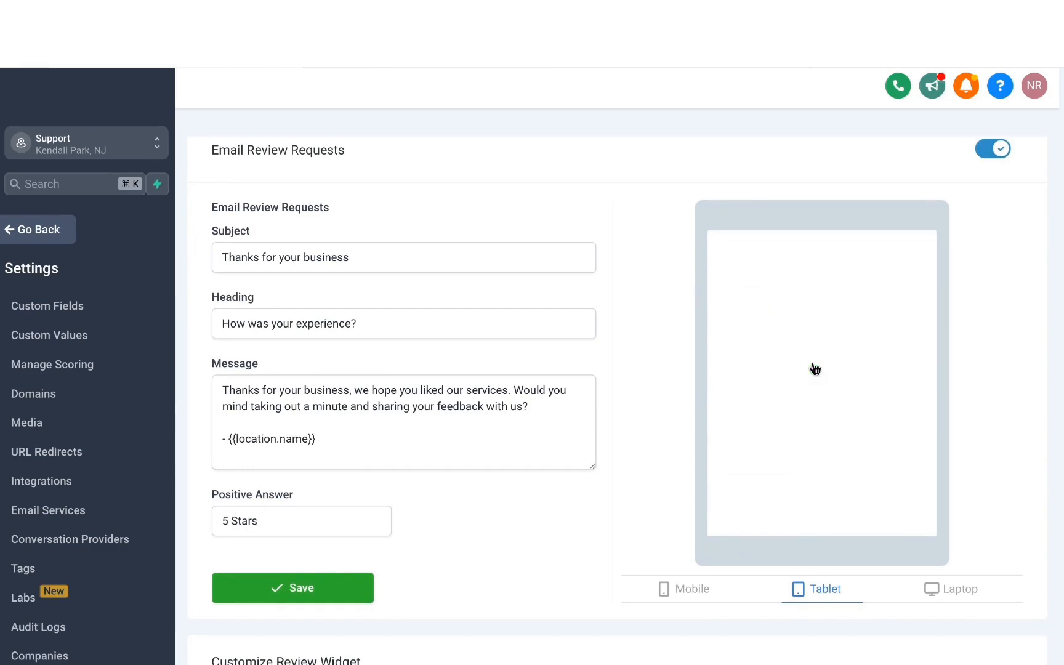
scroll(424, 472, down, 1)
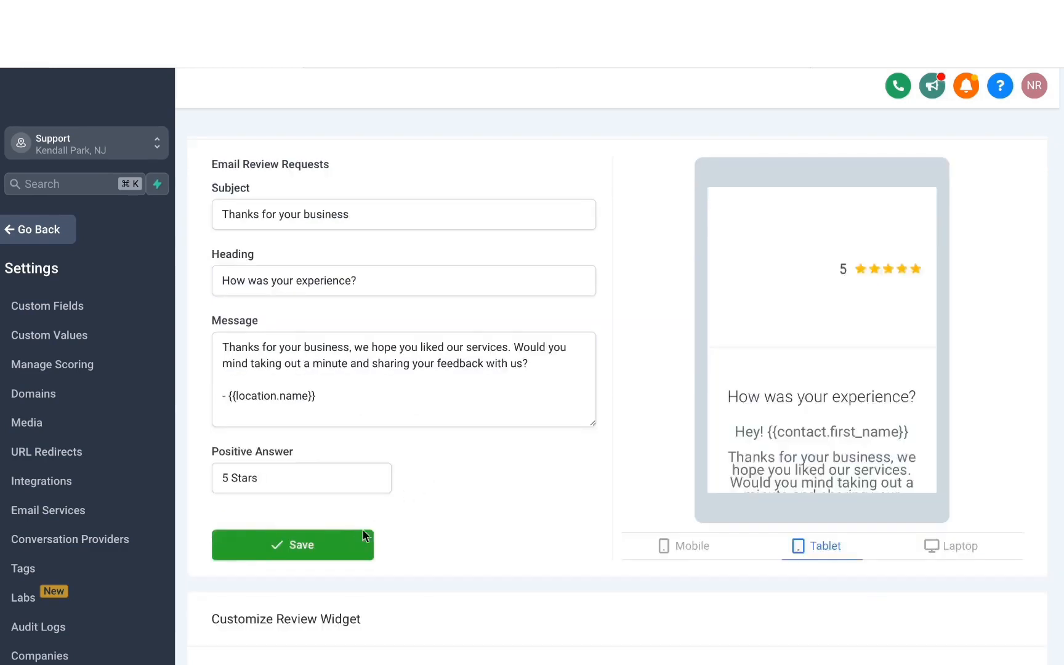
click(339, 549)
scroll(483, 490, down, 1)
- Examine the reputation overview, including its time range options, average rating, invite and review trends, latest requests and latest reviews
click(39, 238)
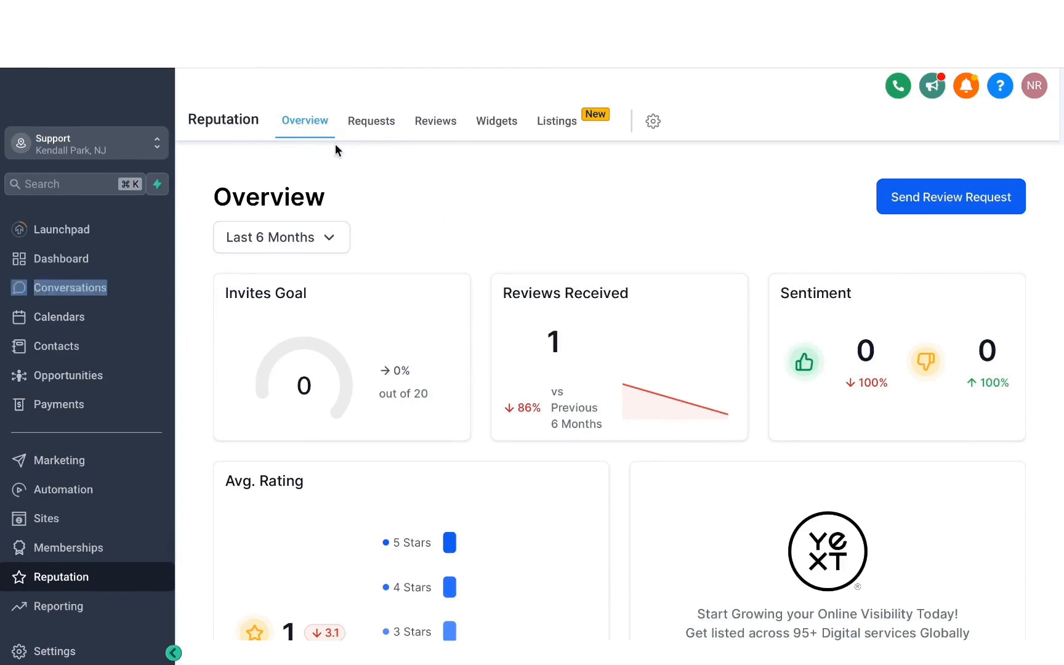
click(334, 246)
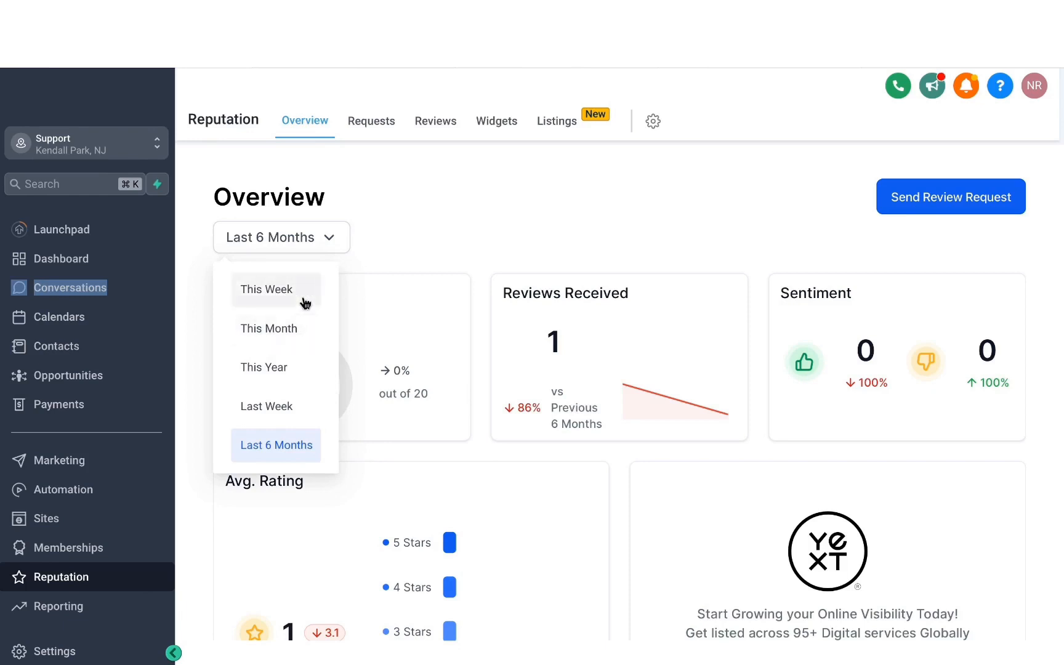
click(497, 222)
scroll(591, 333, down, 5)
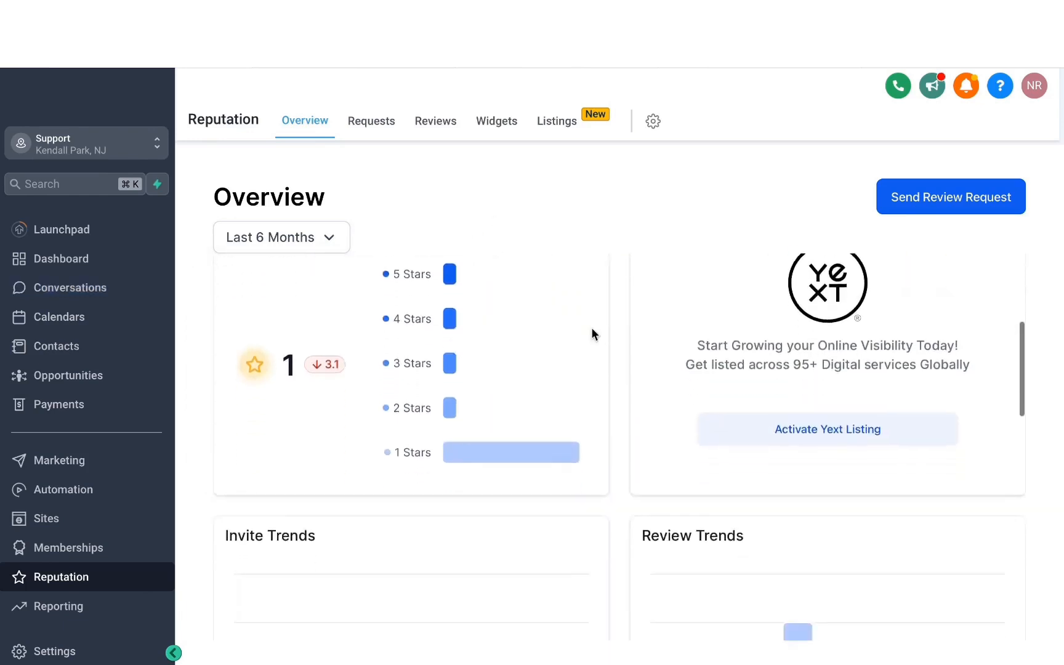
scroll(591, 333, up, 1)
scroll(591, 333, down, 1)
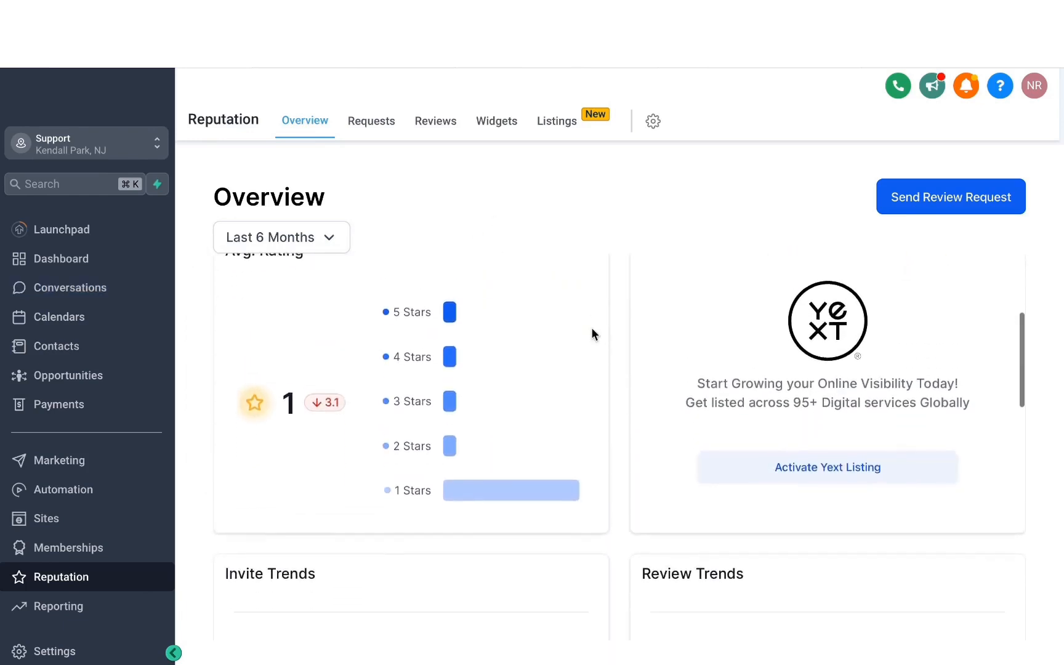
scroll(592, 333, up, 1)
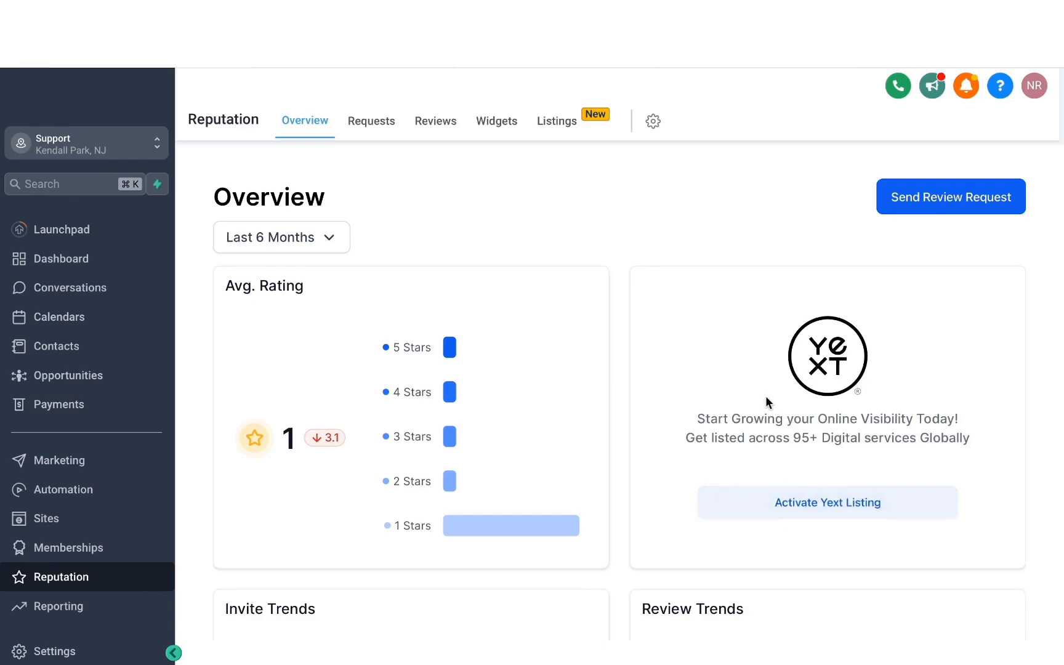
scroll(767, 401, down, 5)
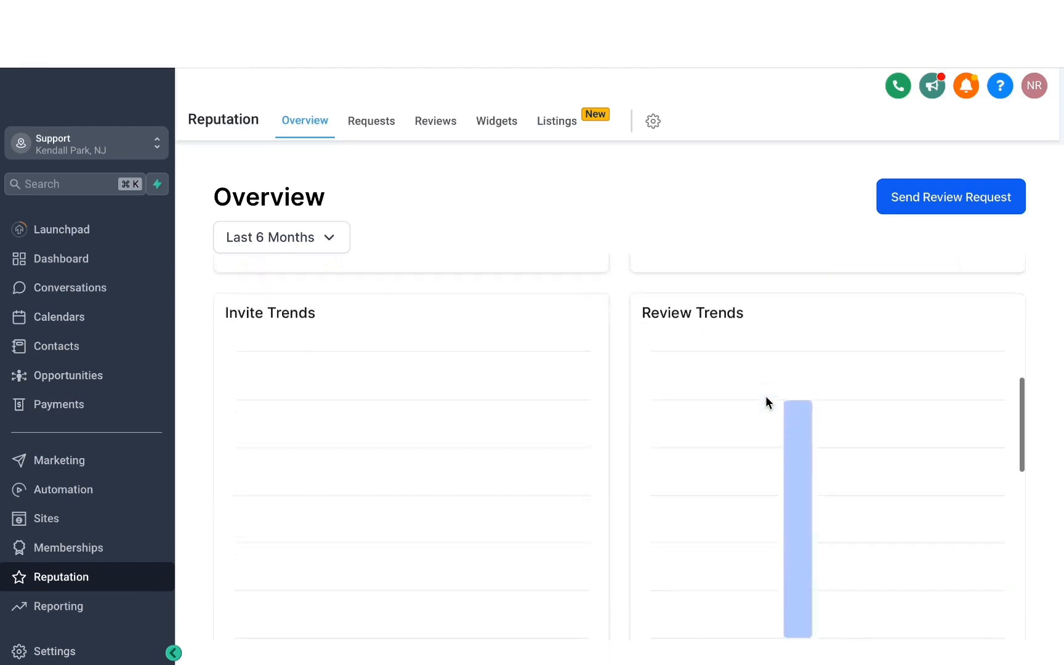
scroll(570, 340, down, 2)
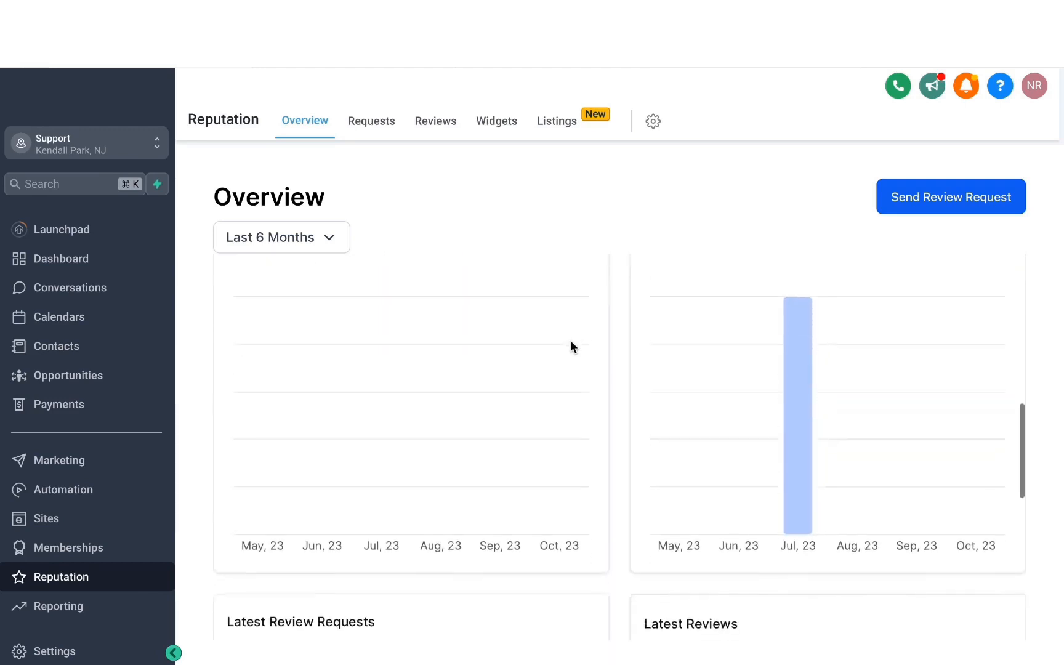
scroll(570, 340, down, 2)
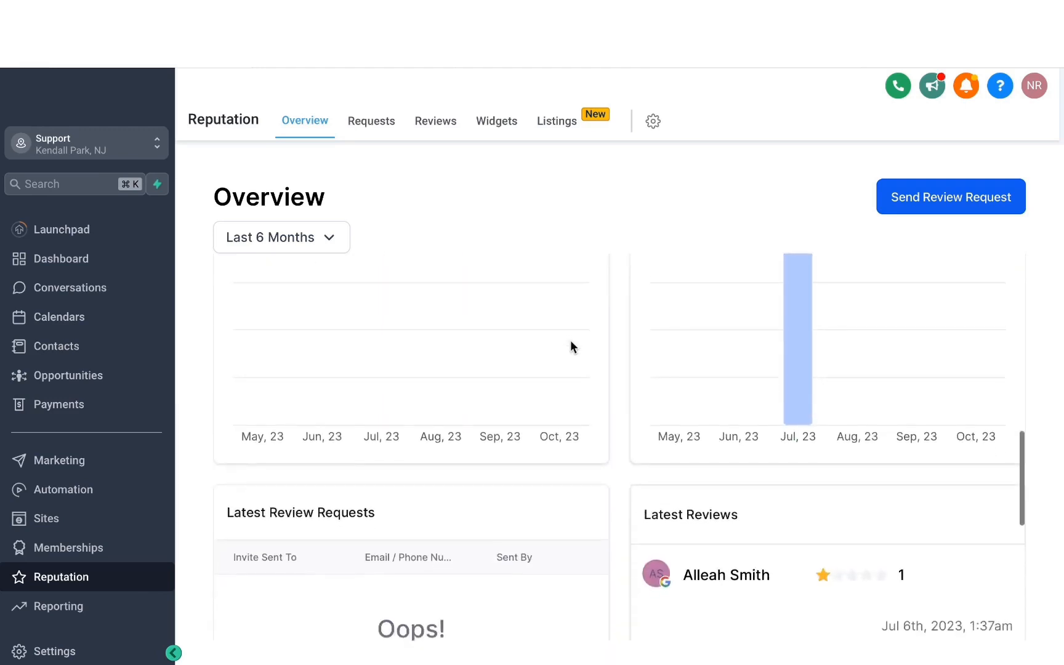
scroll(570, 346, down, 5)
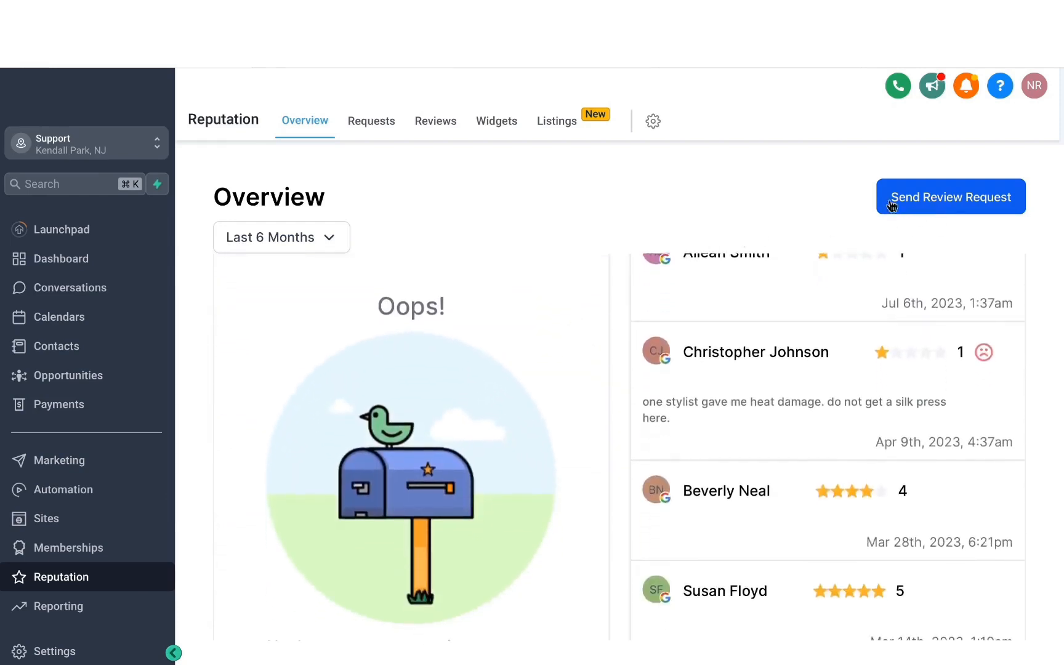
- Create a contact from the recipient's phone number and send them a review request by SMS
click(921, 207)
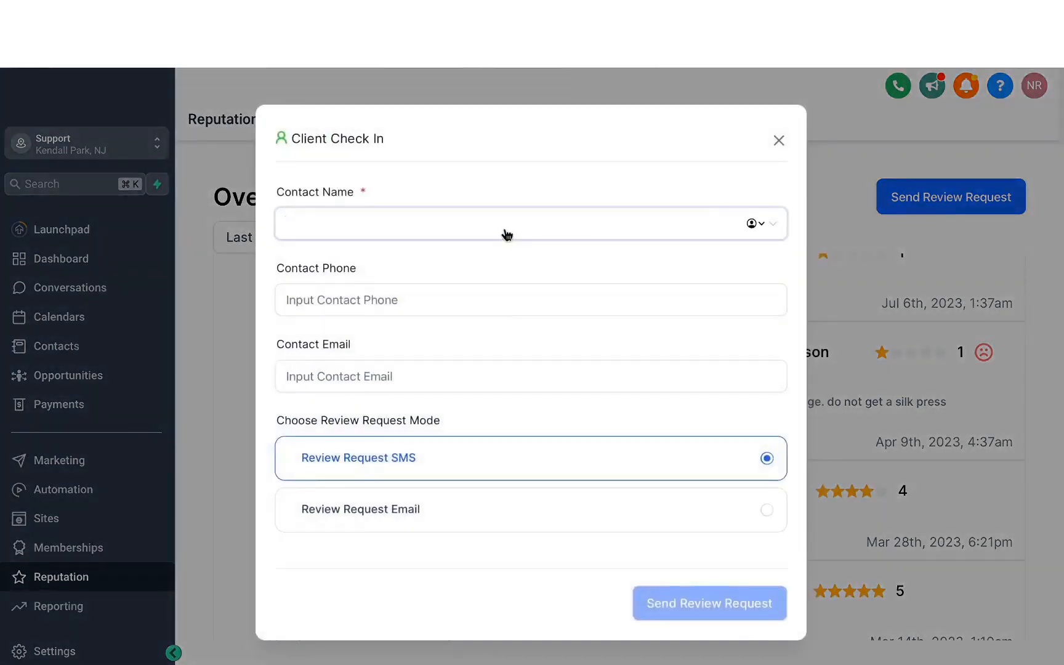
text(mavix)
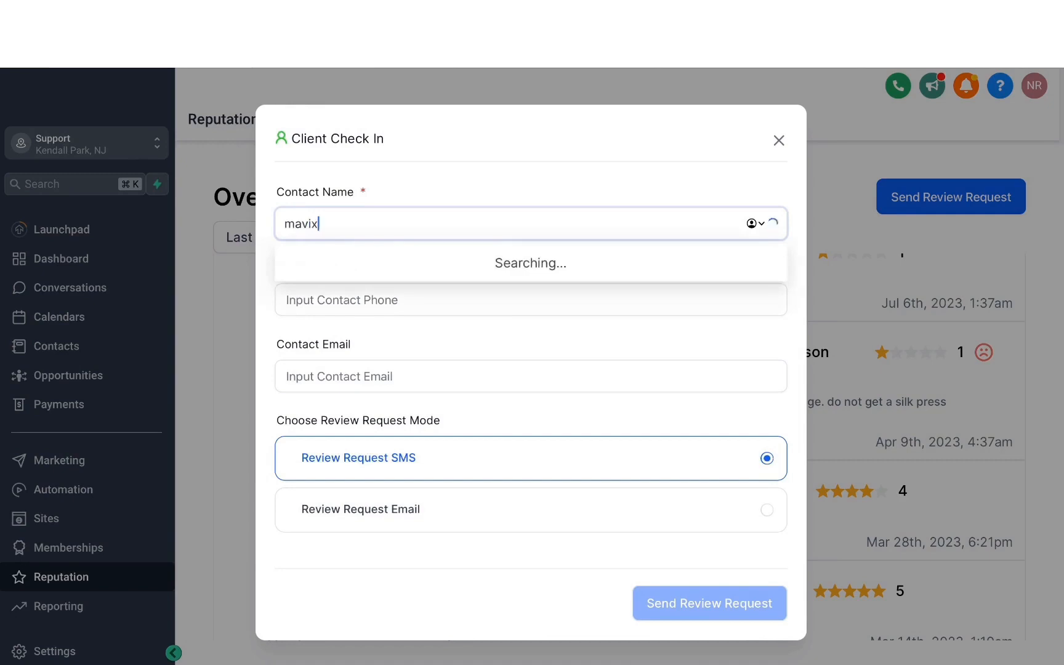
key(ctrl+a)
key(ctrl+v)
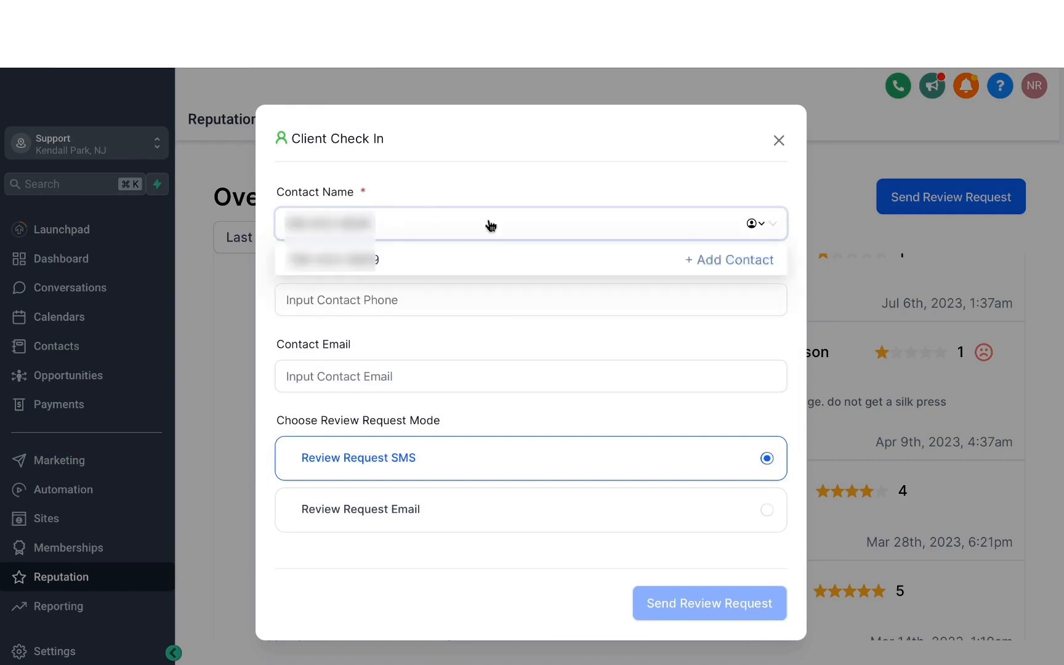
click(717, 262)
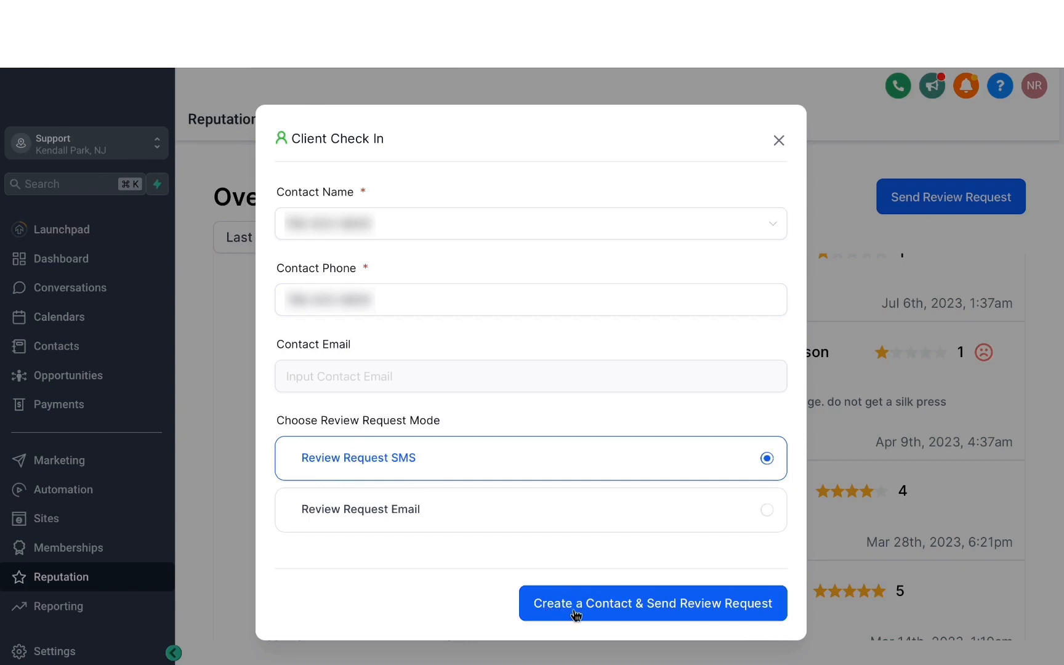
click(619, 609)
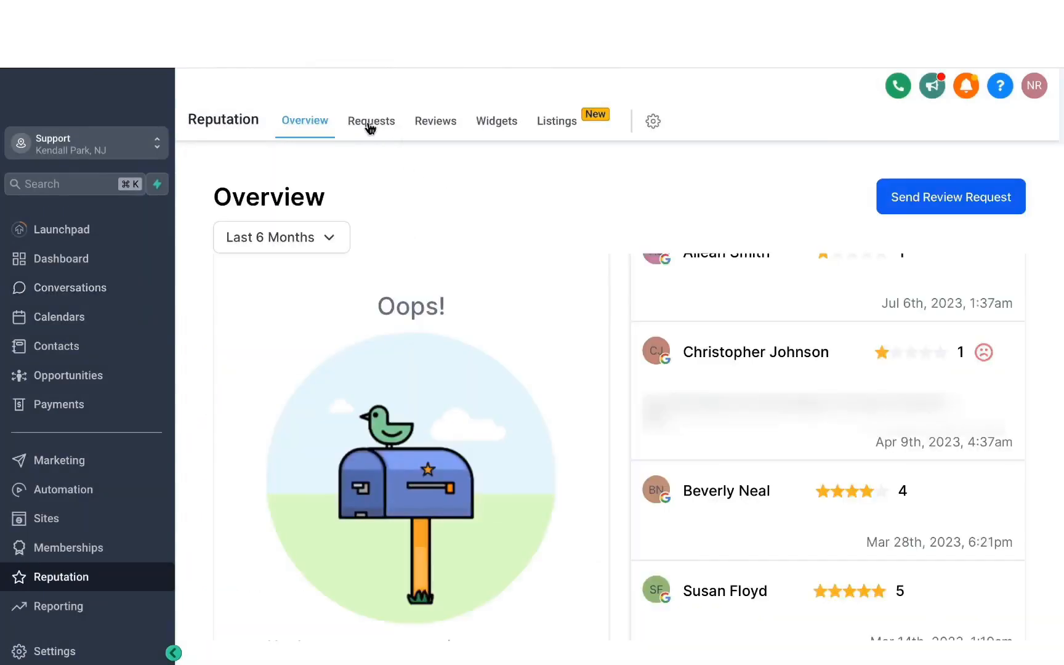
- Examine the status of sent review requests, the received reviews, their source filter options and the reply option
click(370, 128)
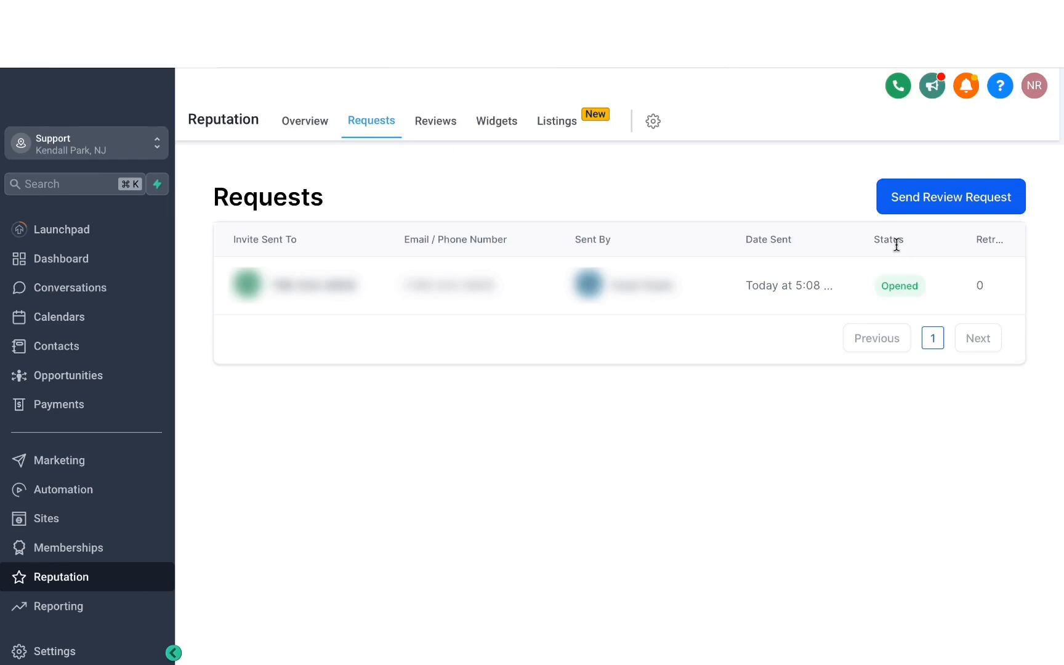
click(436, 122)
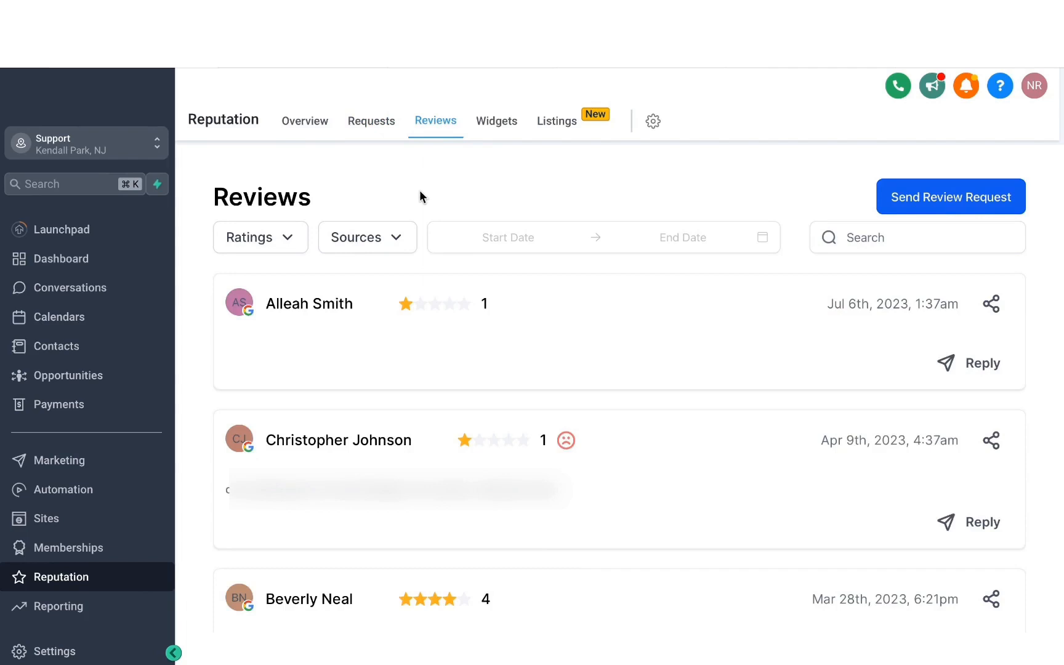
click(396, 240)
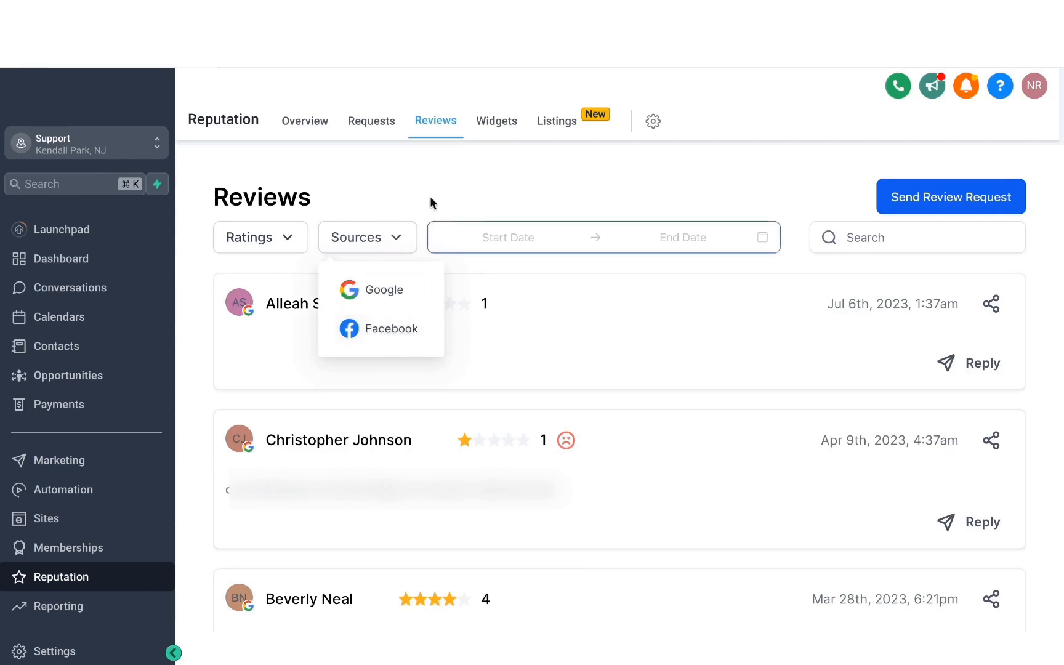
click(592, 351)
scroll(508, 361, down, 12)
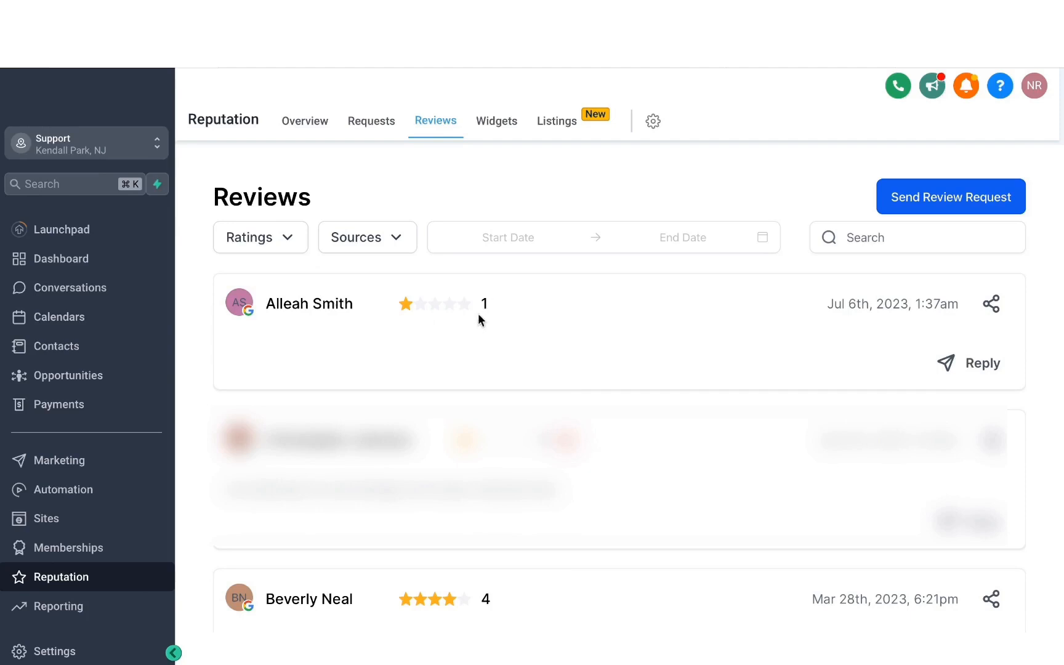
click(973, 368)
- Create a new review widget and set its widget type to Masonry
click(495, 126)
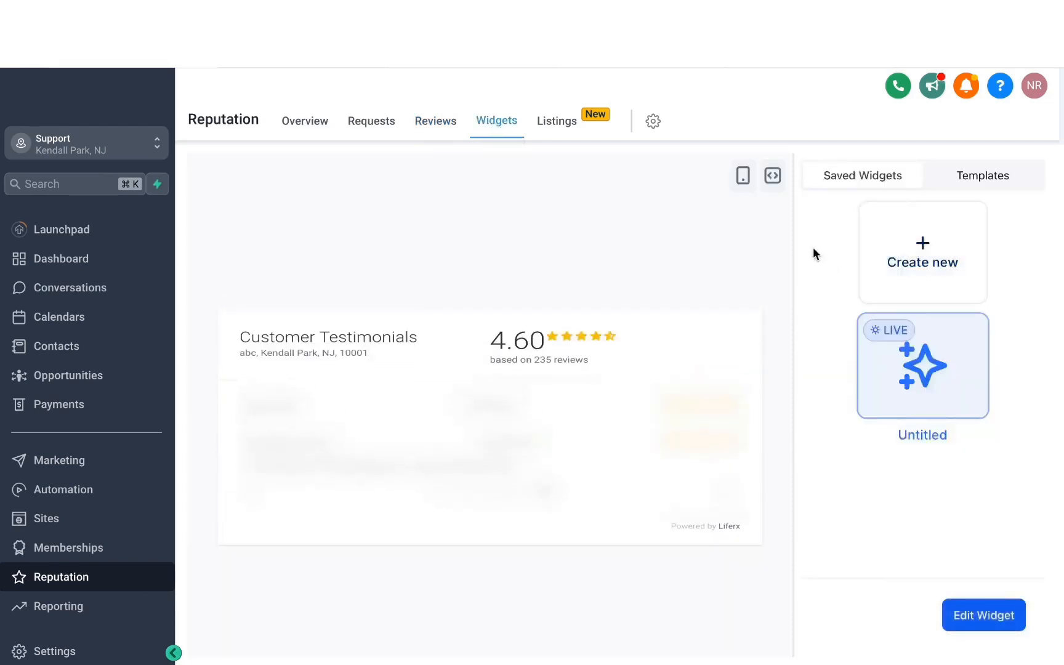
click(895, 275)
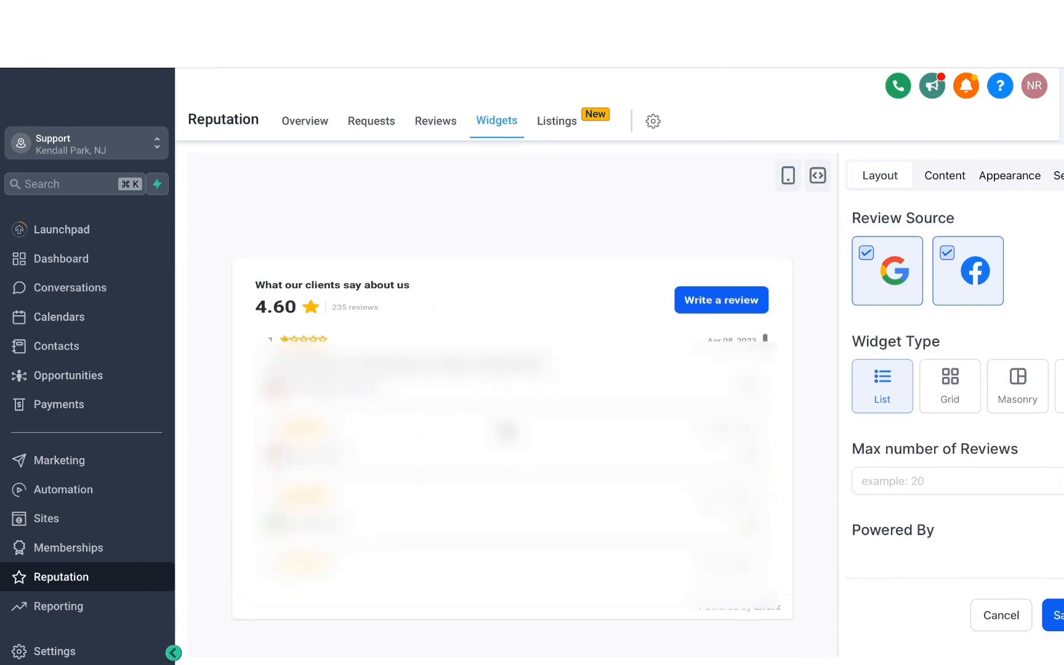
click(948, 397)
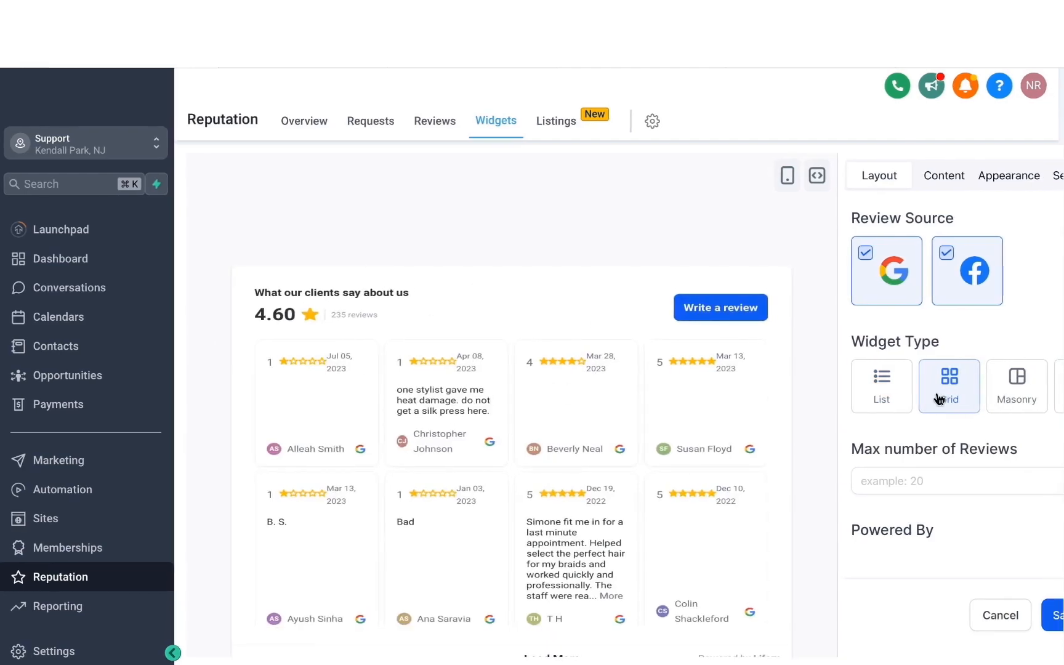
click(1021, 393)
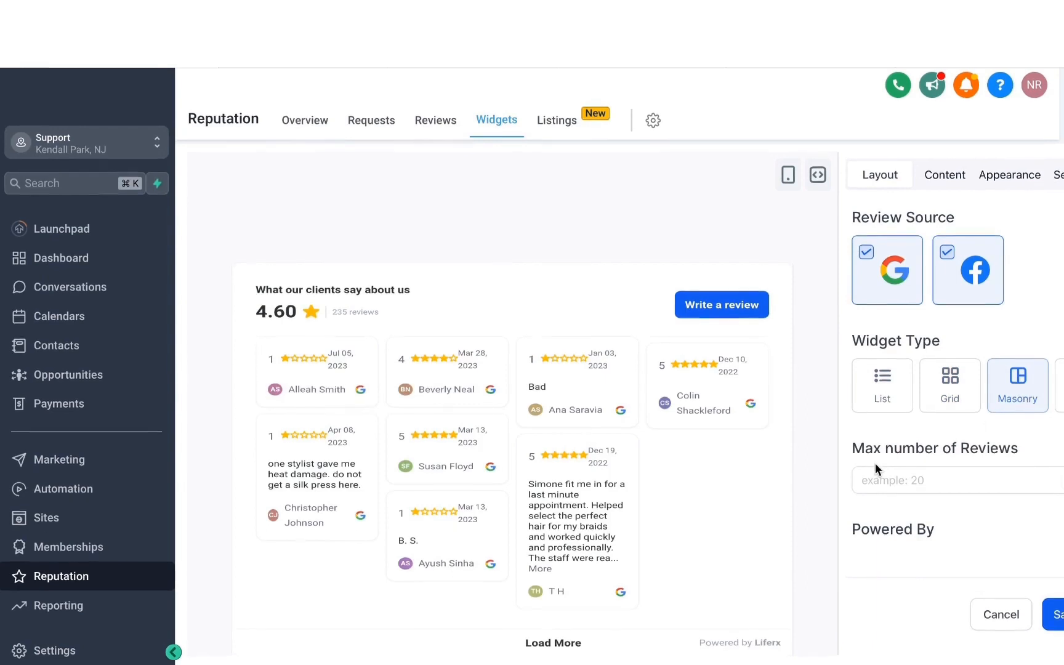
- Set the widget's maximum number of reviews to 10 and exclude Facebook from its review sources
click(909, 484)
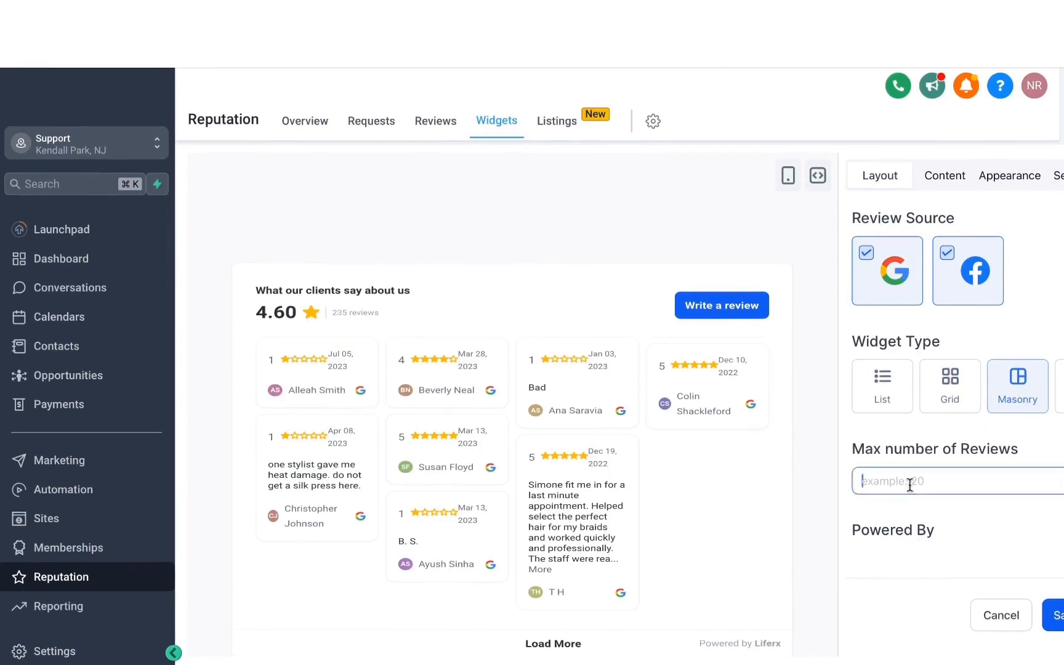
text(10)
click(922, 513)
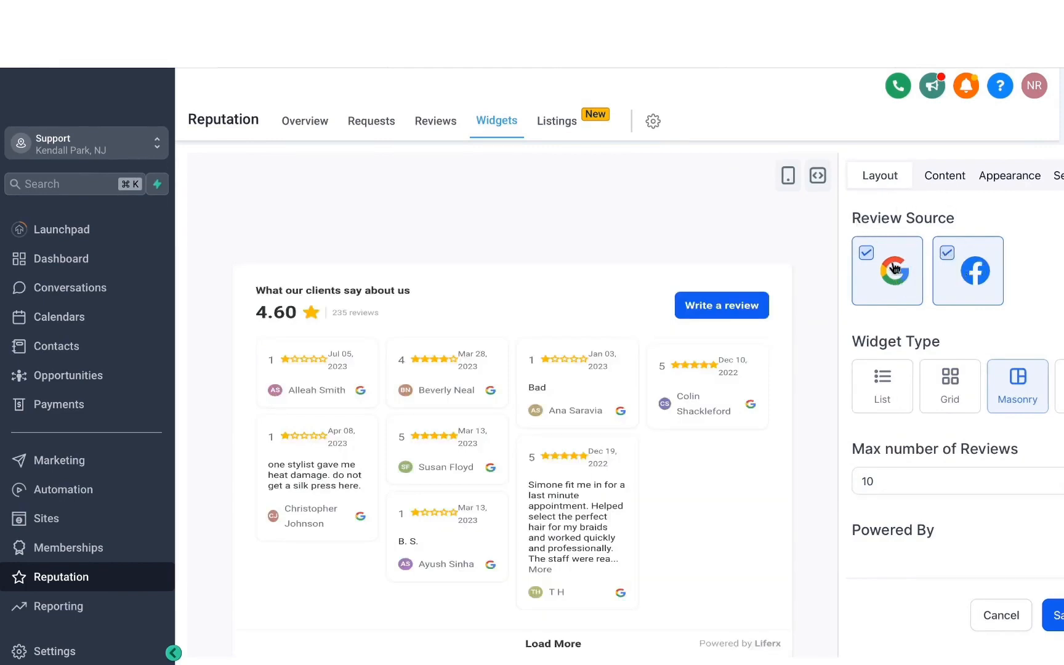
click(953, 261)
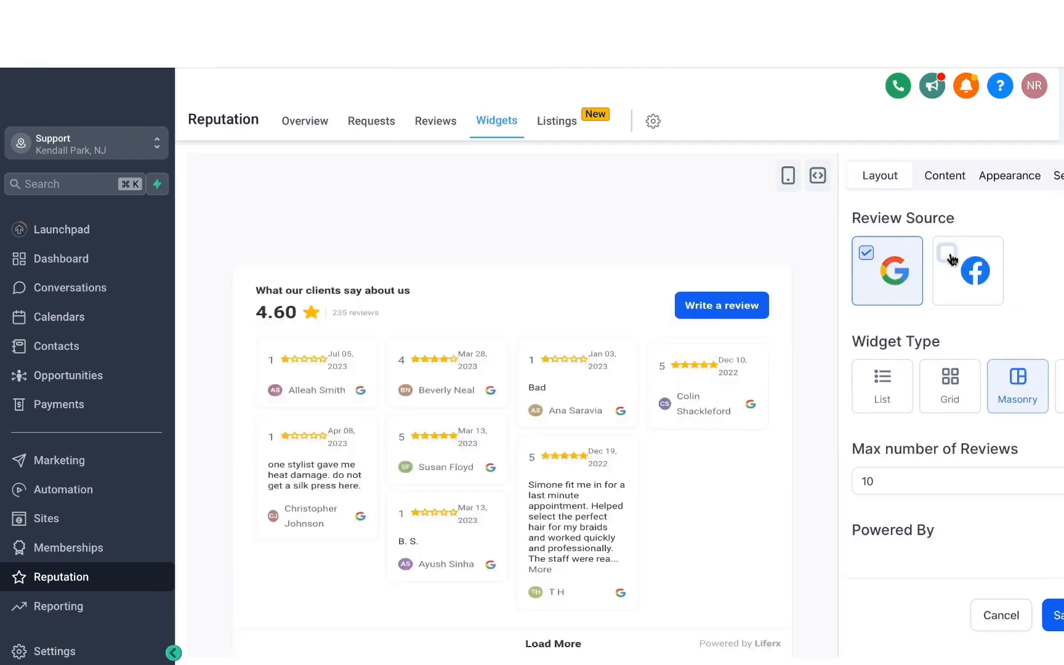
- Set the widget title's heading to "See what our customers have to say"
click(892, 175)
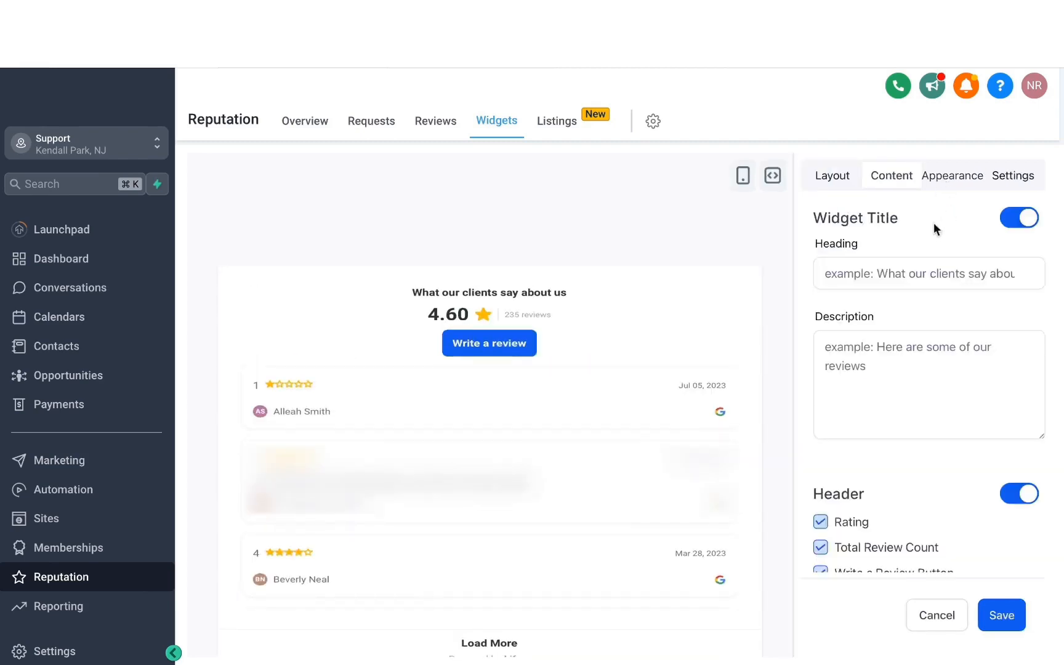
click(876, 266)
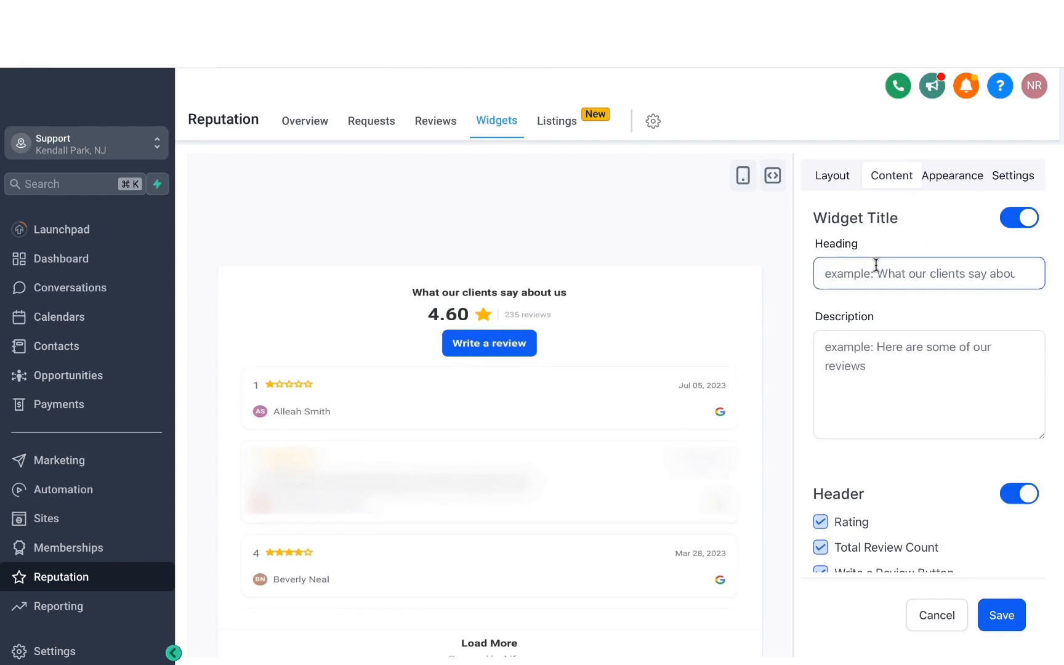
text(See what our cusotm)
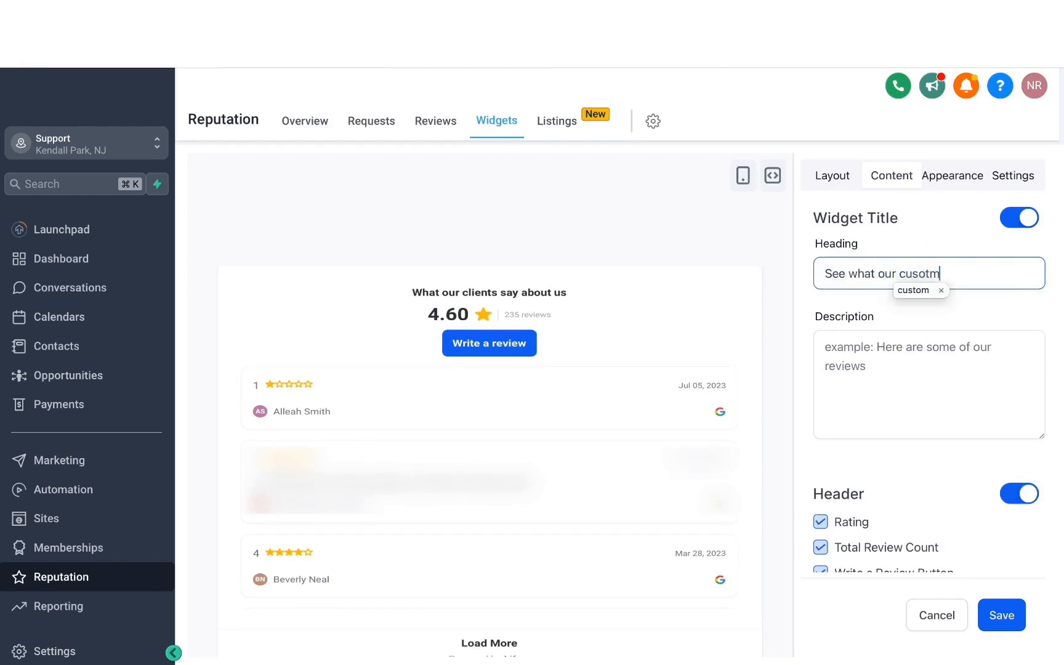
key(BackSpace)
key(BackSpace)
key(BackSpace)
text(tomers have to)
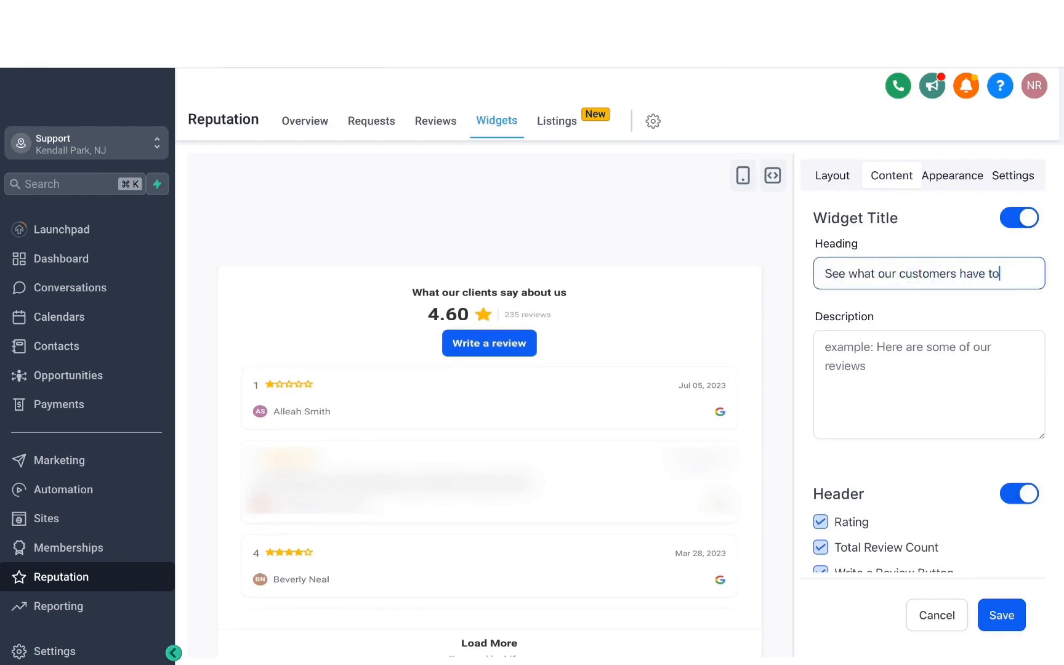
text( say)
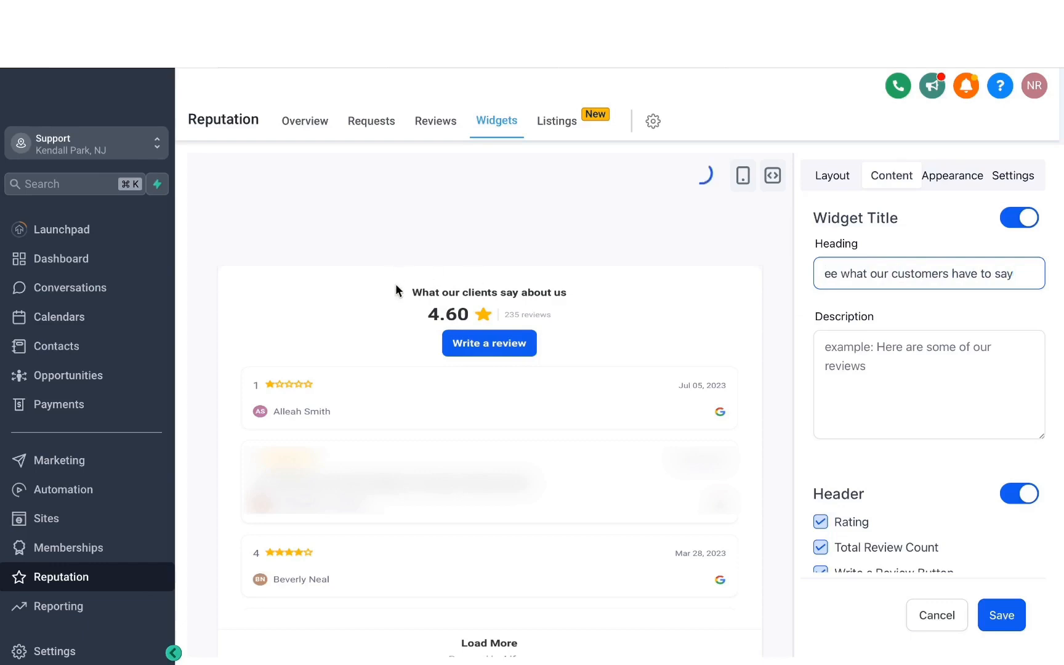
click(855, 346)
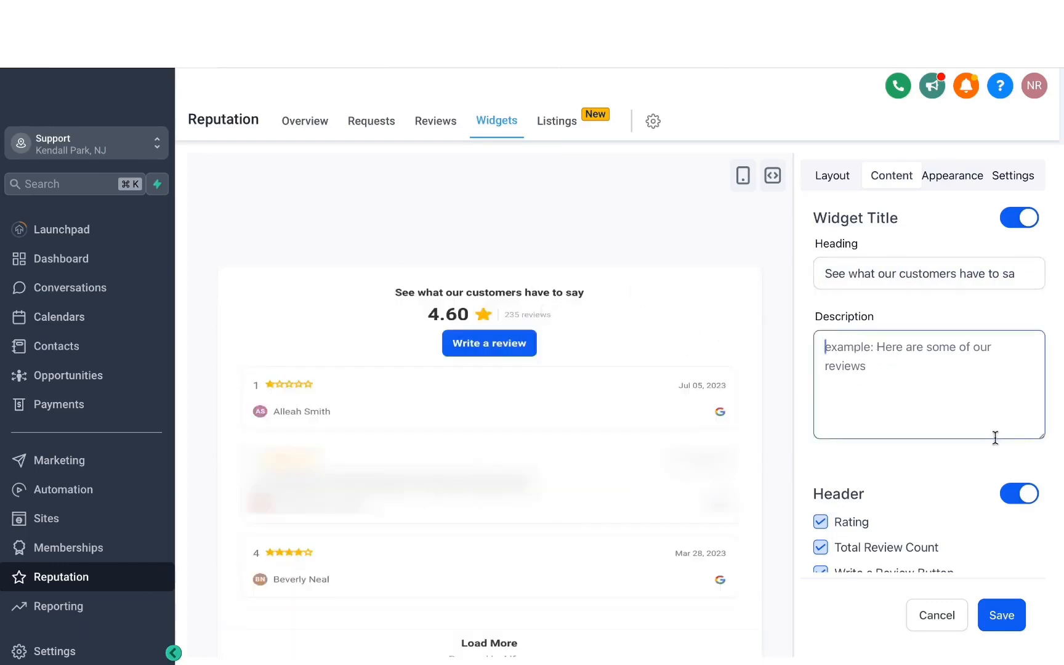
scroll(936, 497, down, 1)
click(935, 497)
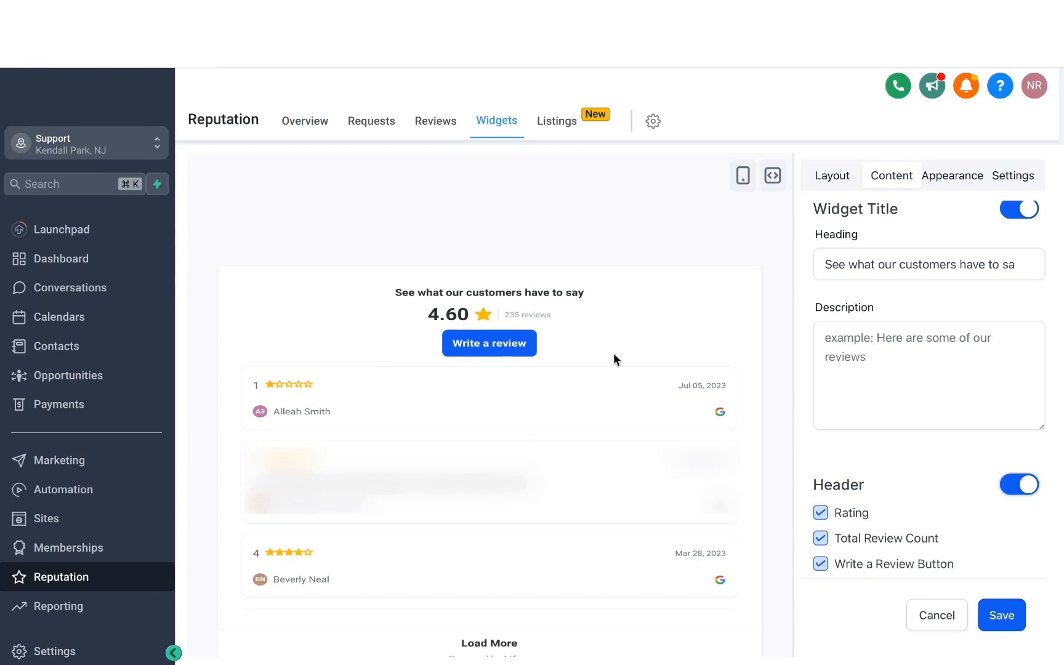
- Set the review widget's appearance theme to Dark
click(951, 180)
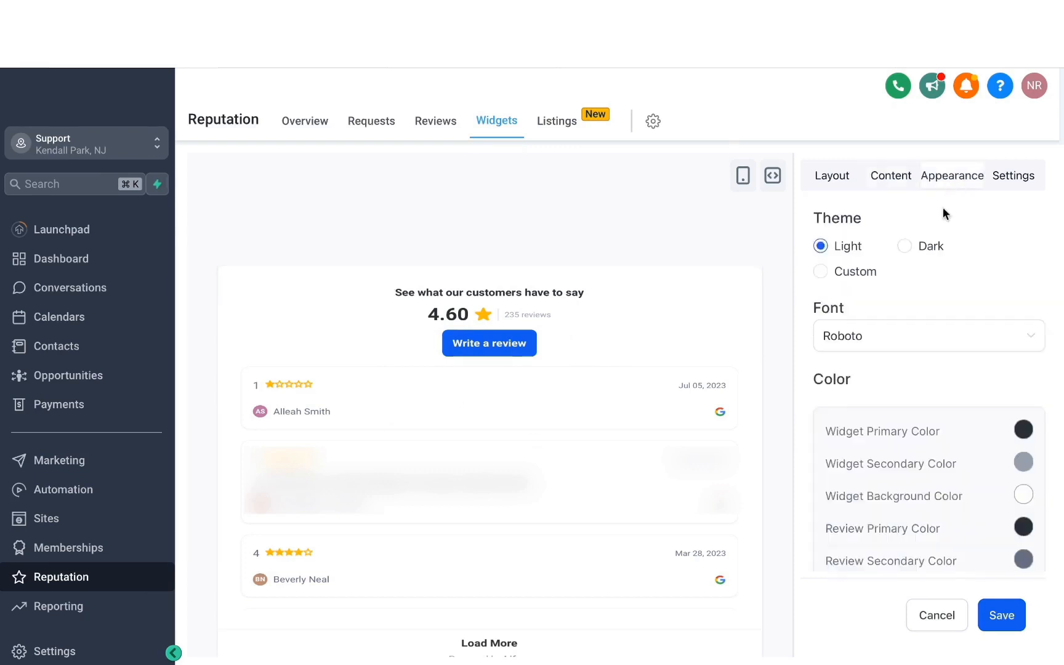
click(905, 246)
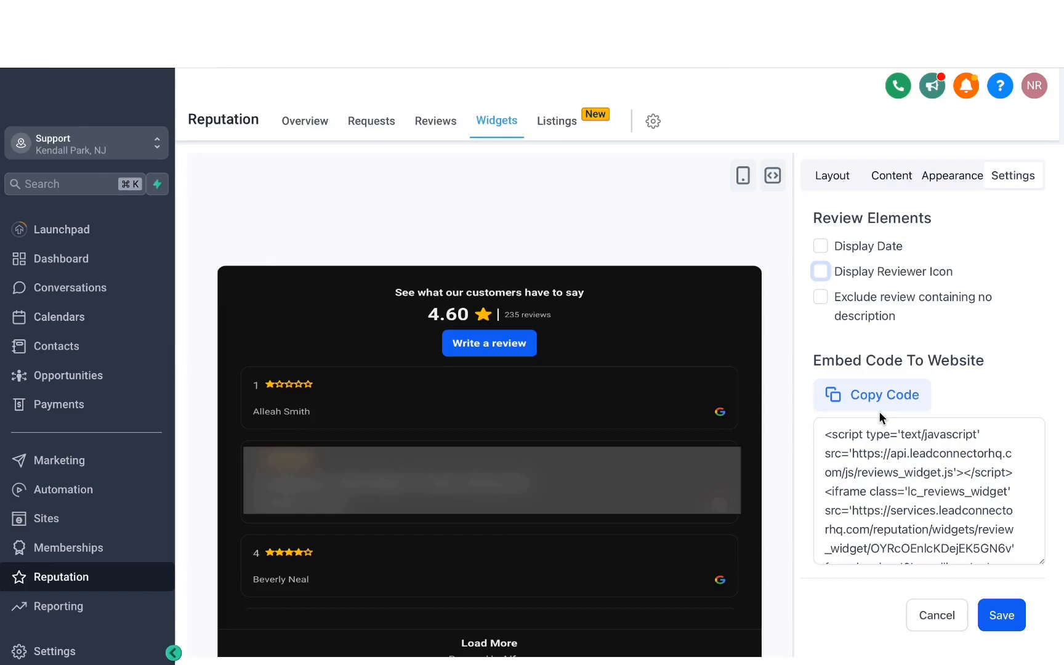
- Copy the widget's website embed code and save the widget under the name "Google review widget"
click(880, 385)
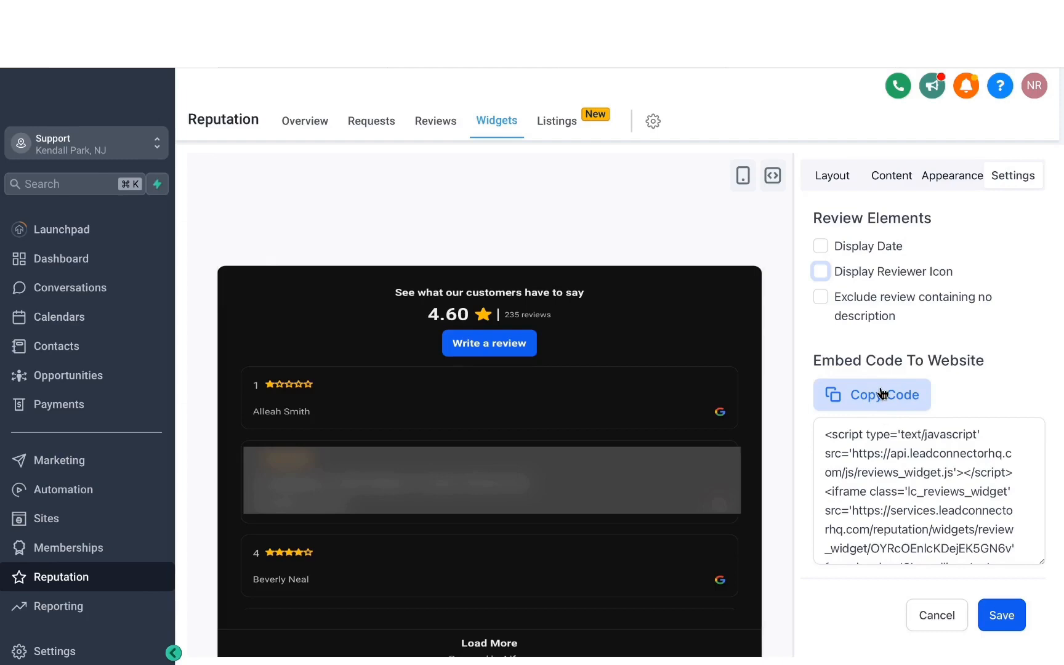
click(998, 616)
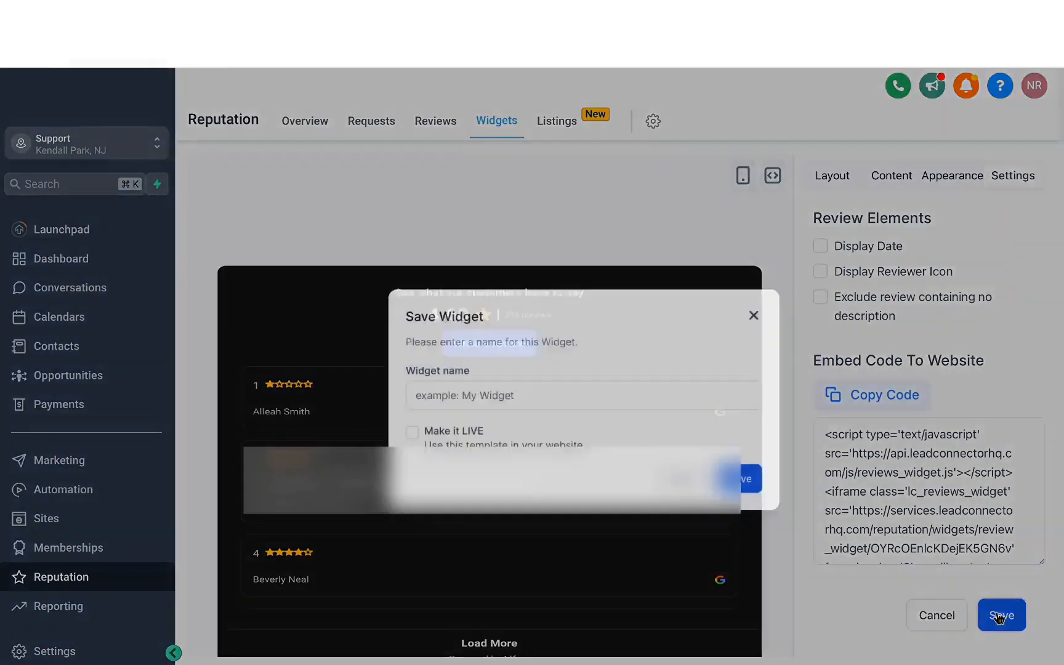
click(466, 372)
text(Googl)
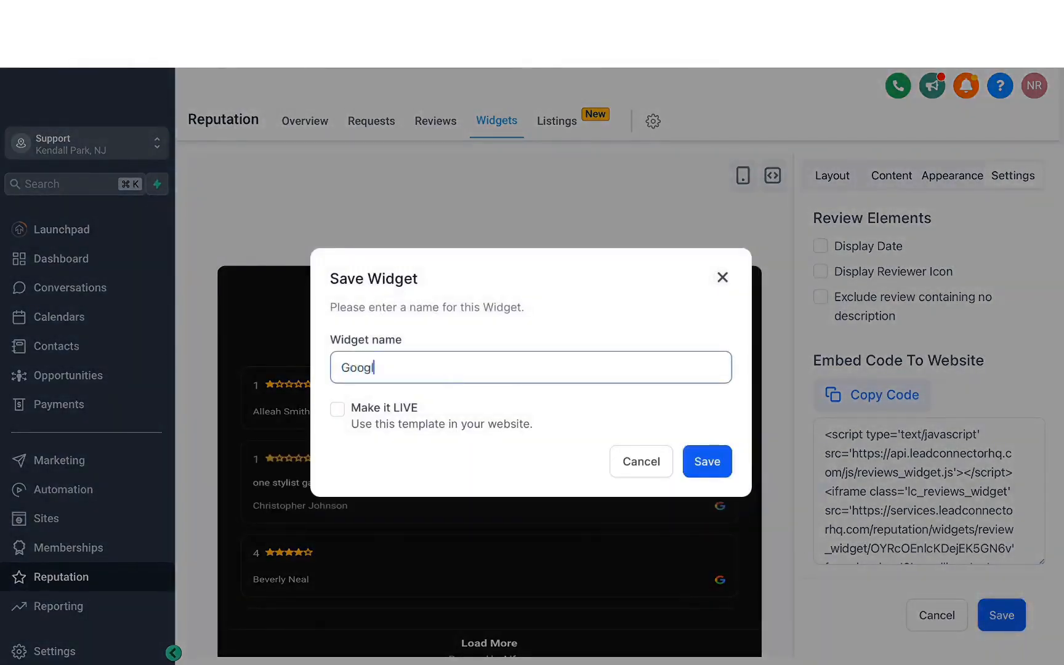
text(e review widget)
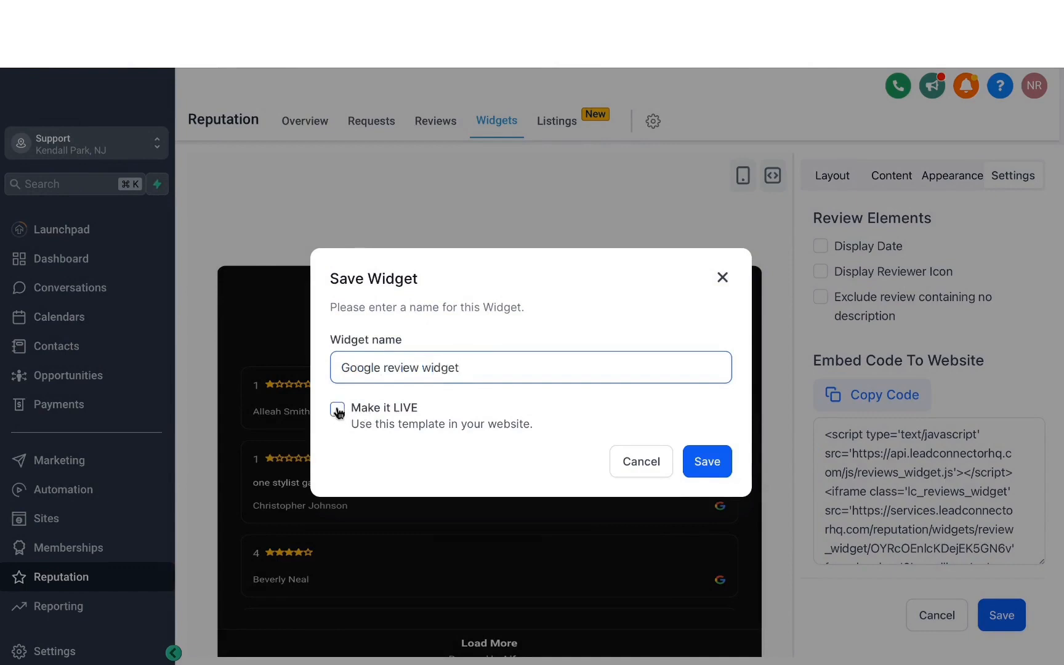
click(707, 463)
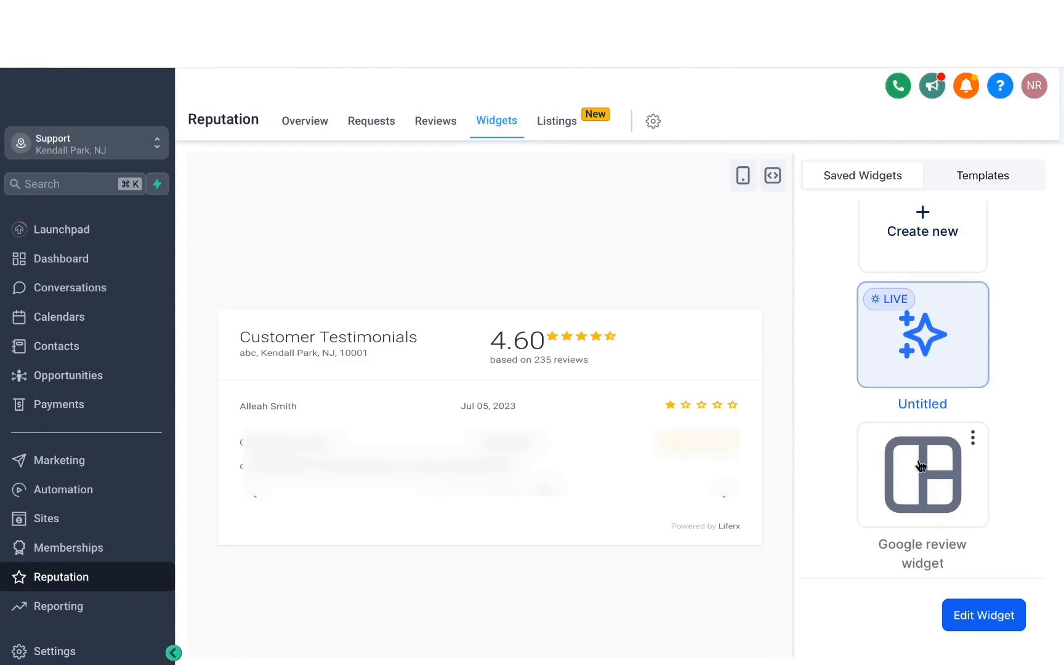
- Open the overview of the business's online listings
scroll(920, 369, up, 2)
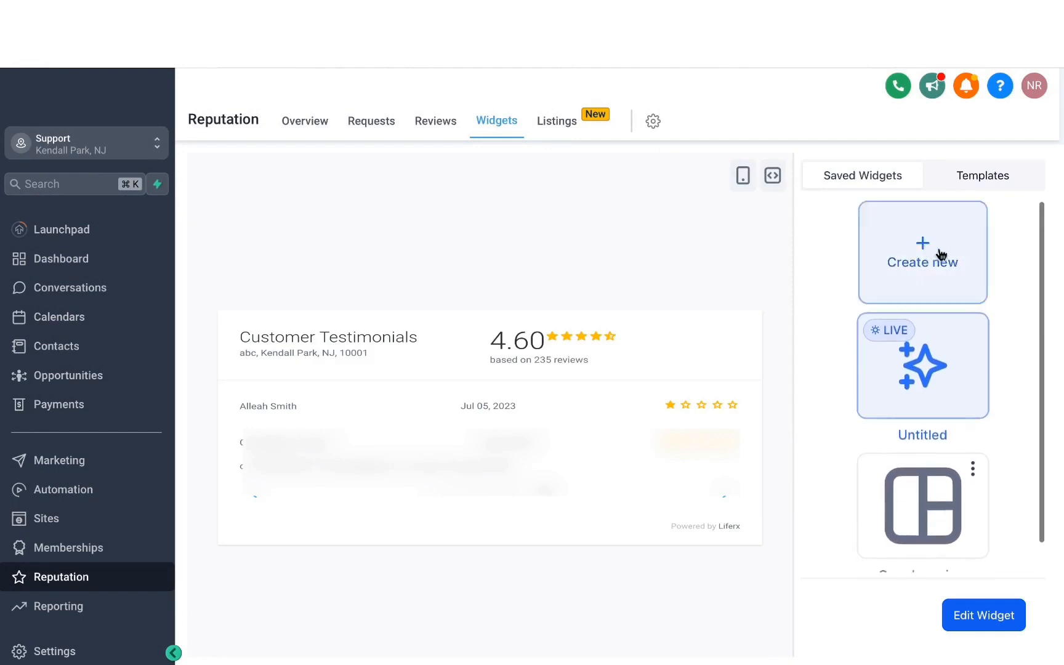
click(557, 121)
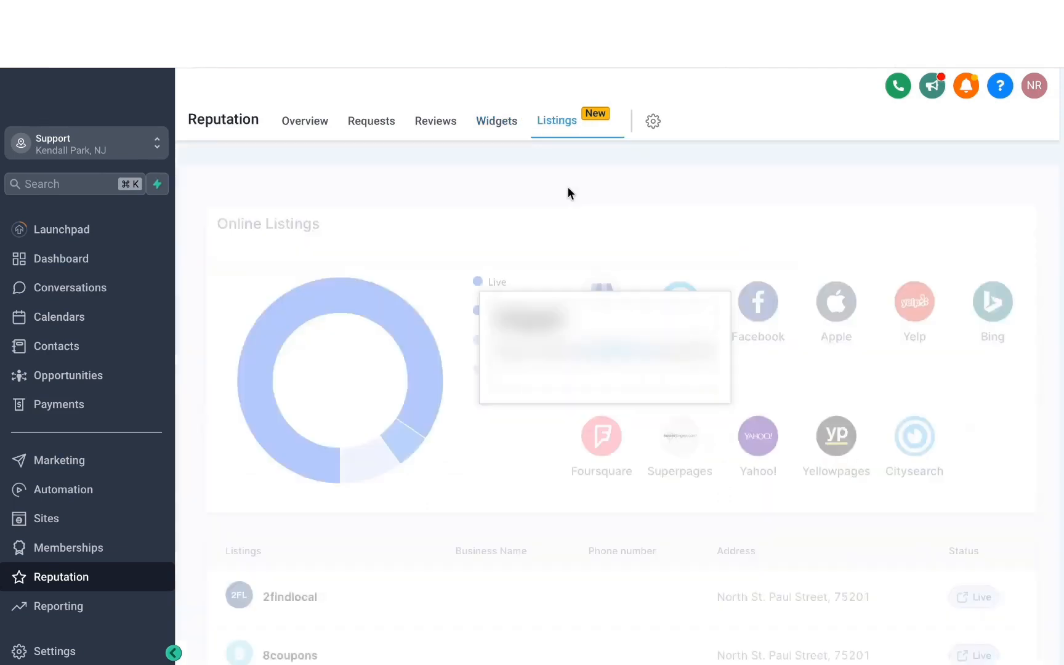